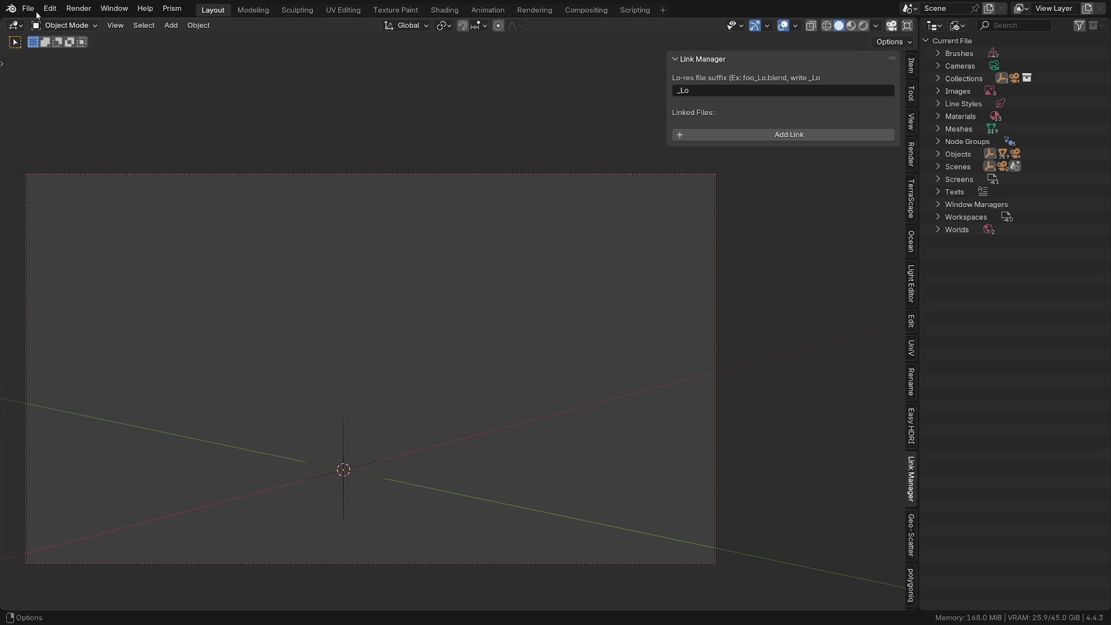
Link the nissan collection from nissanRogue.blend's Collection folder into the scene
left_click(28, 8)
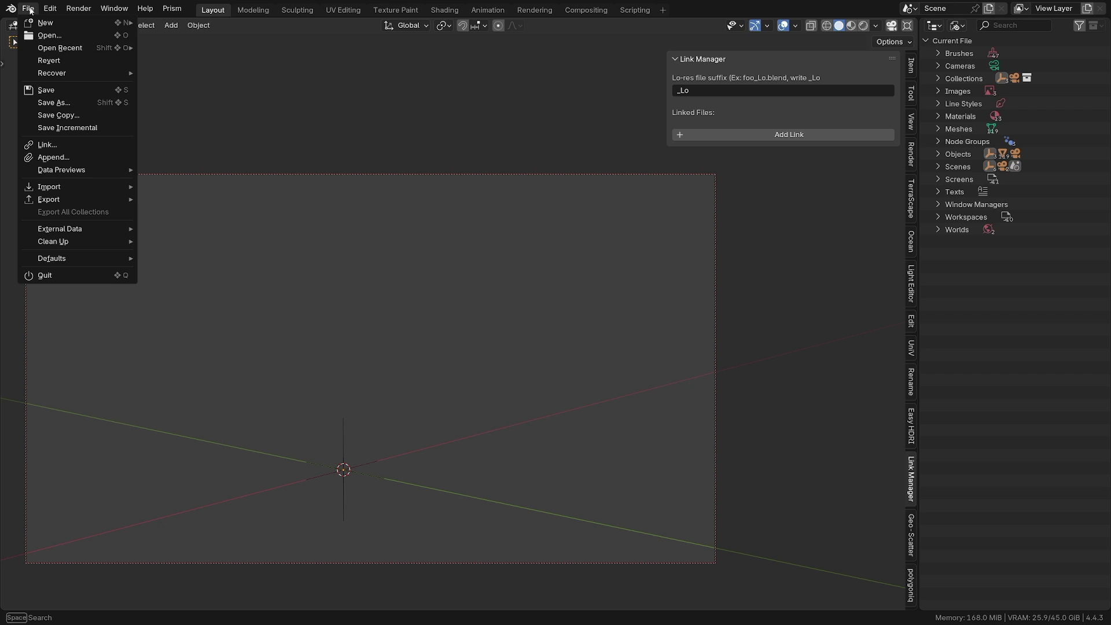
left_click(47, 144)
double_click(390, 185)
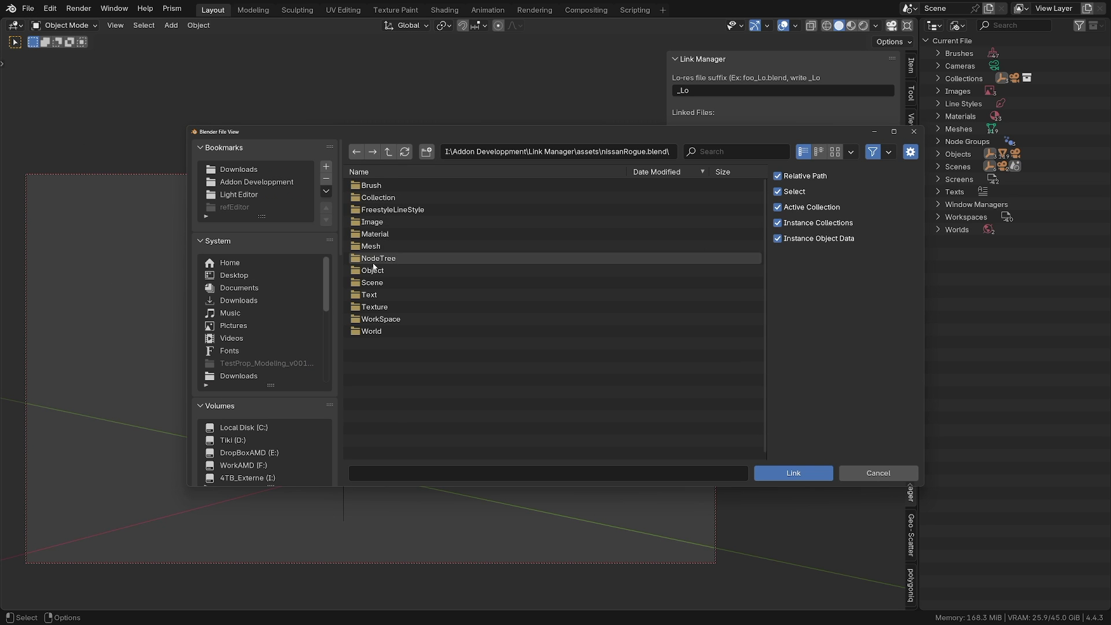
double_click(388, 270)
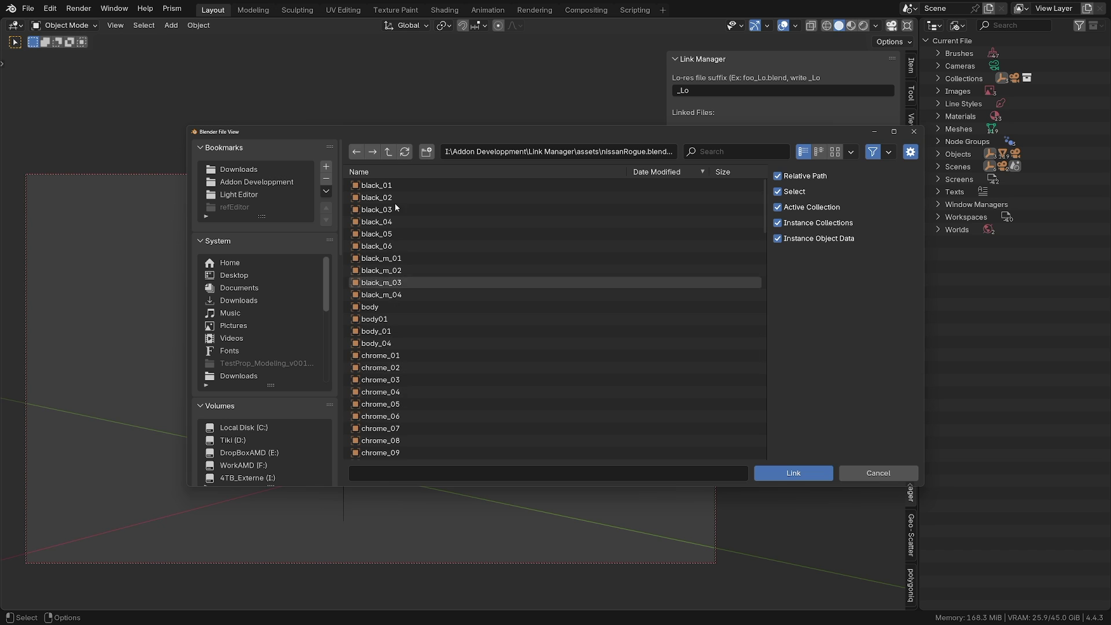
left_click(388, 152)
double_click(392, 196)
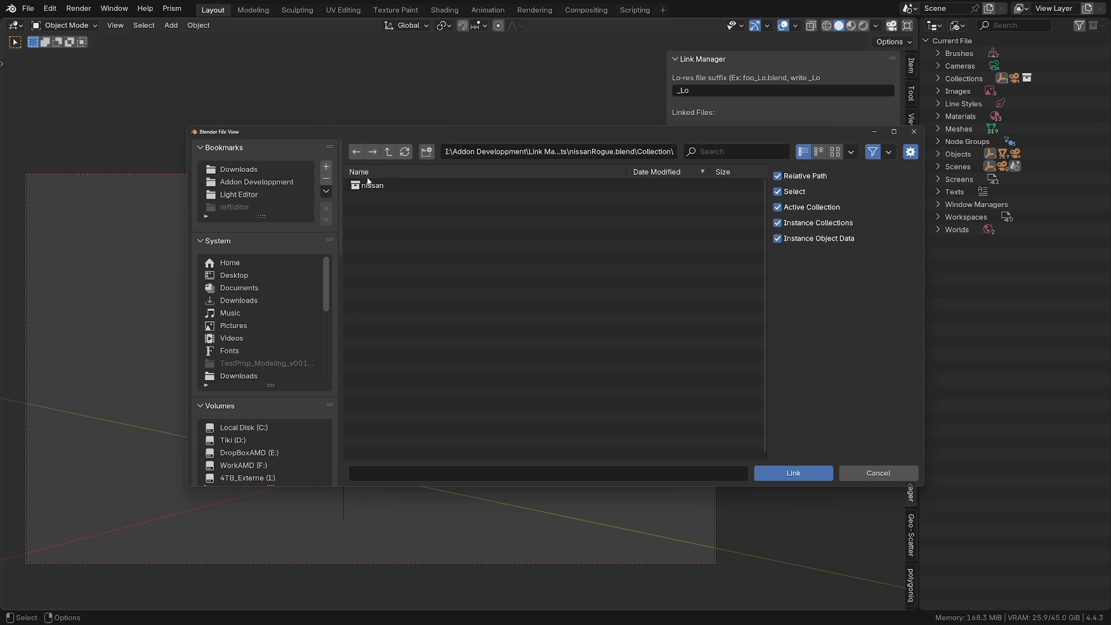
double_click(359, 187)
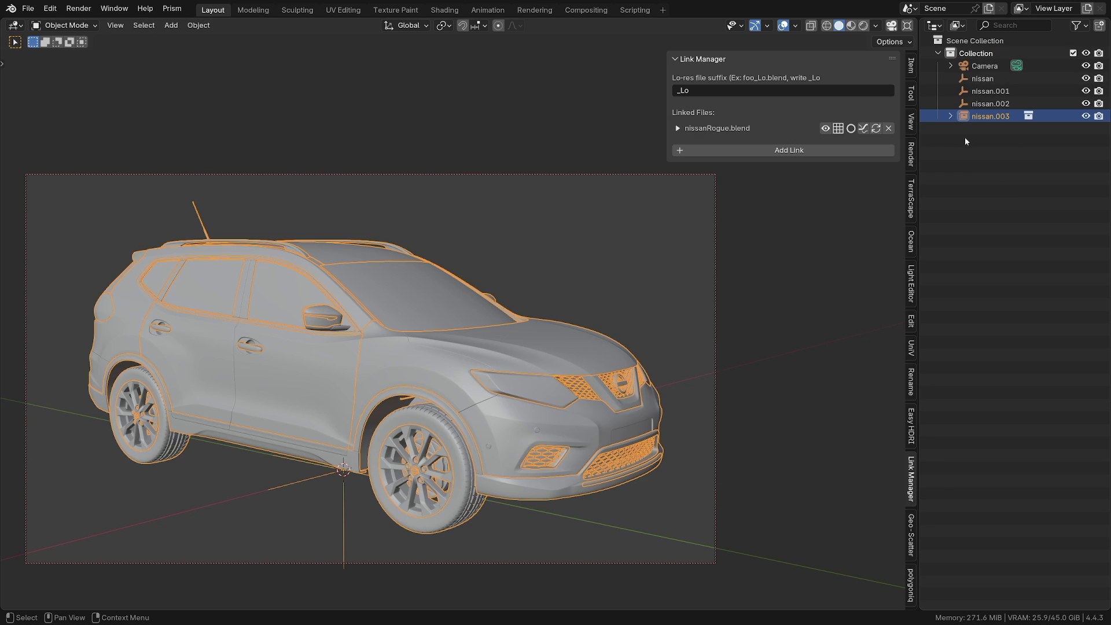
Show the Blender File view in the Outliner and delete the linked nissanRogue library
left_click(959, 26)
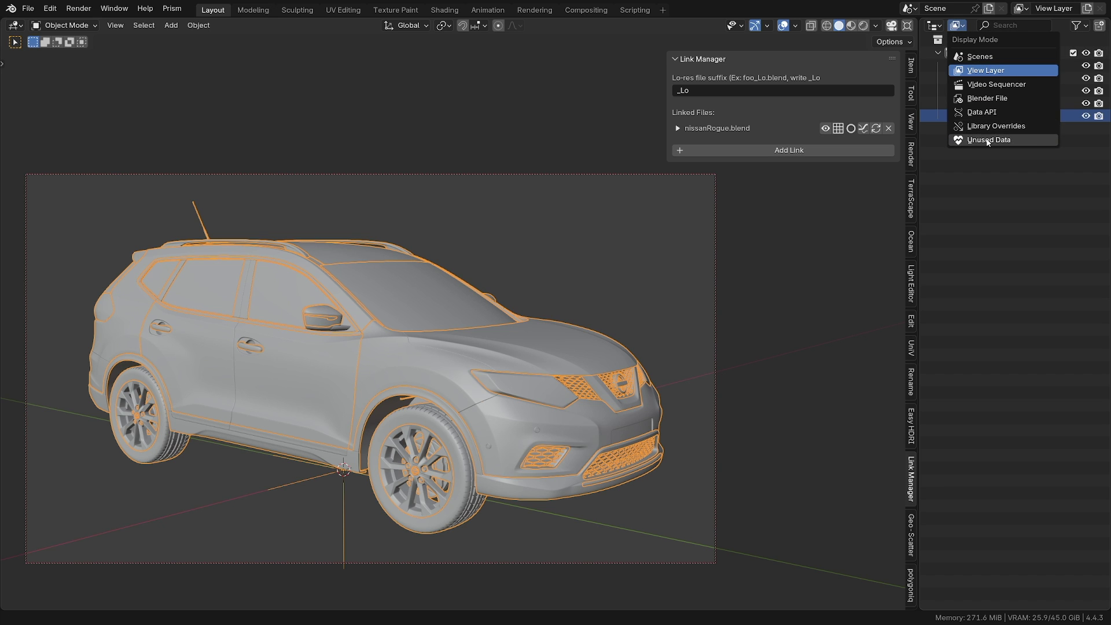
left_click(988, 99)
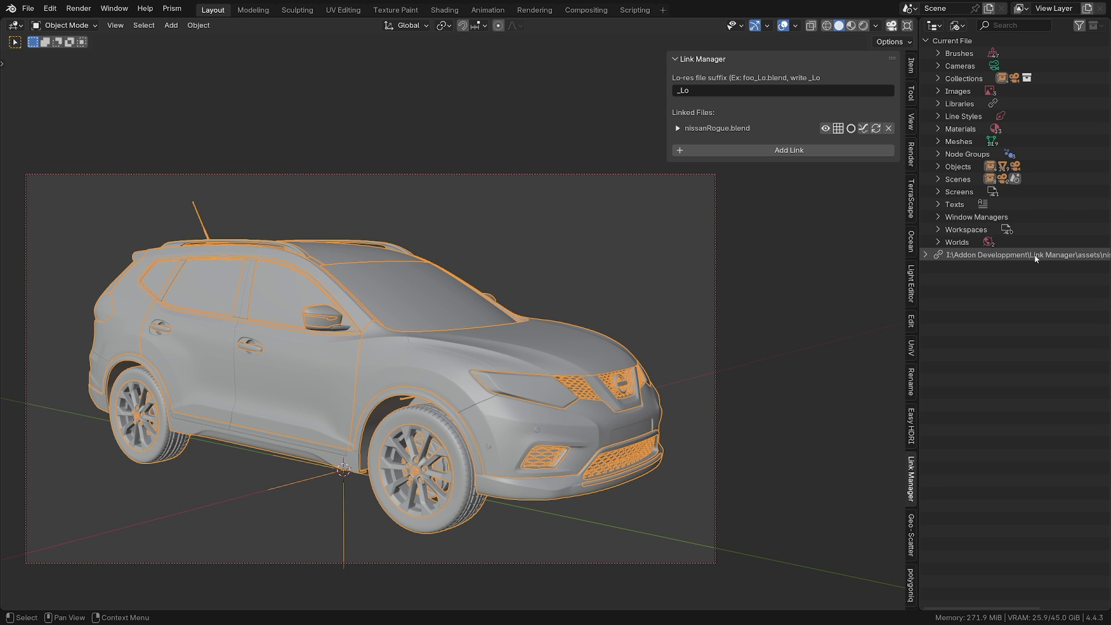
right_click(978, 257)
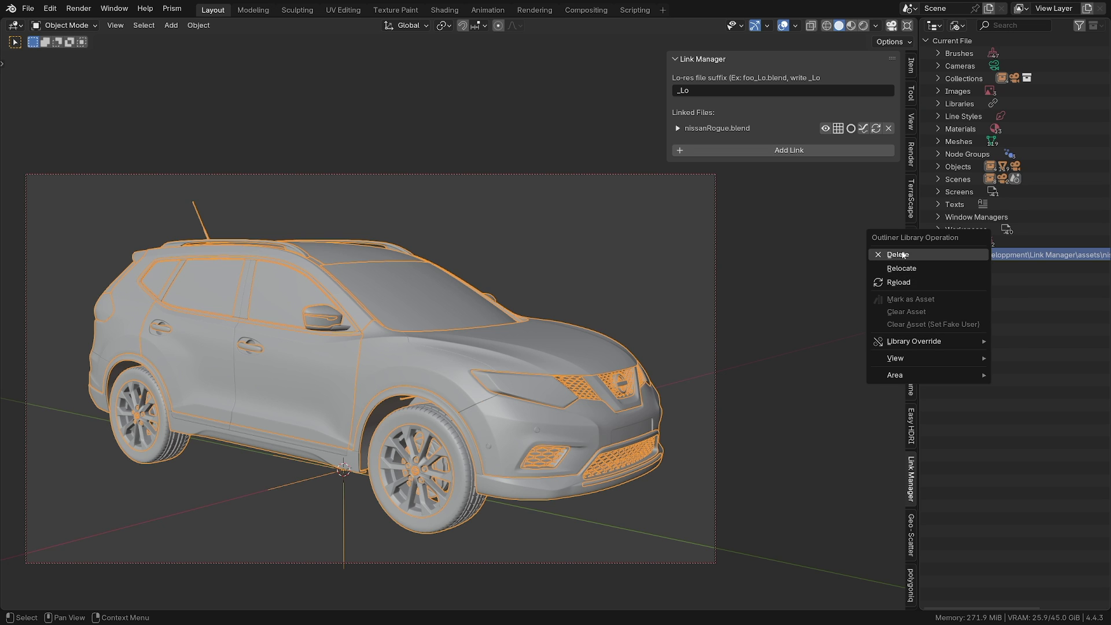
left_click(950, 255)
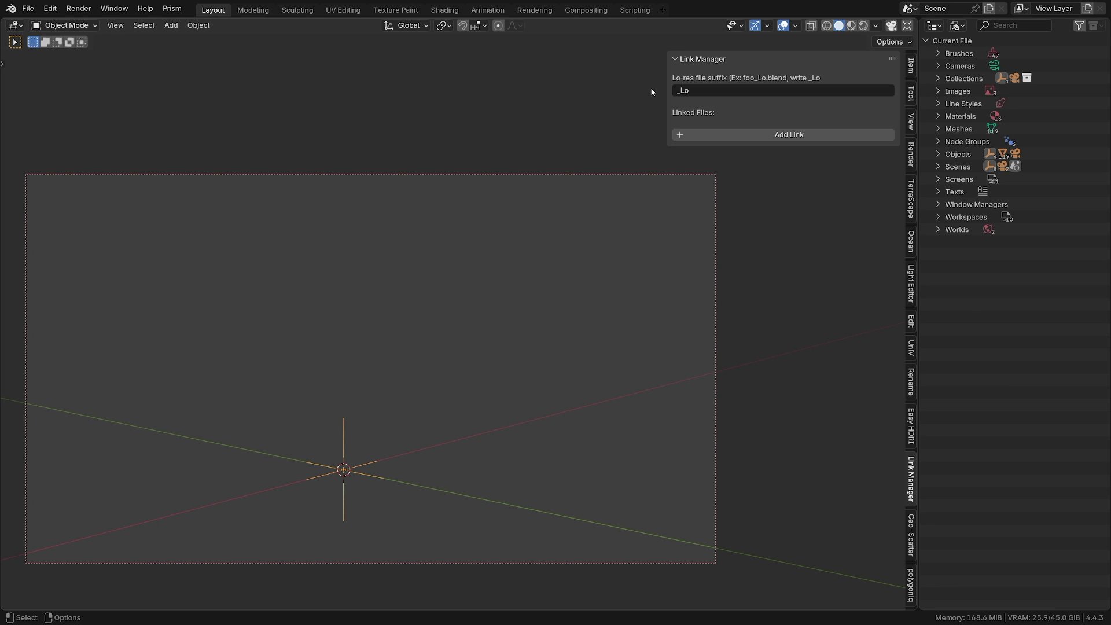
Re-link the nissan collection through Link Manager's Add Link and check the file's full path
left_click(753, 134)
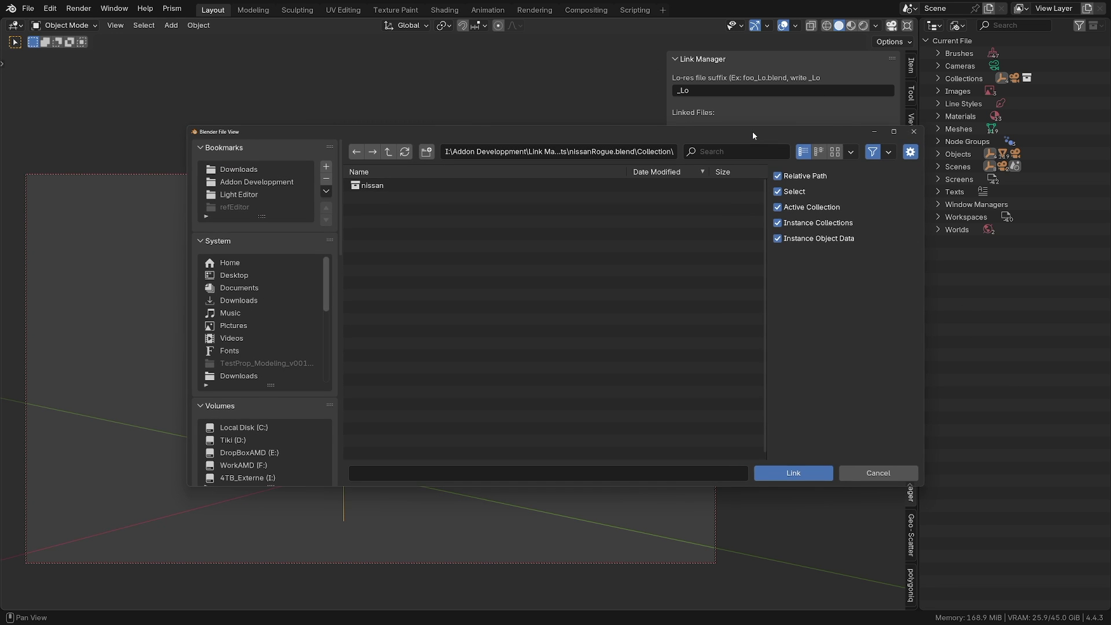
double_click(379, 185)
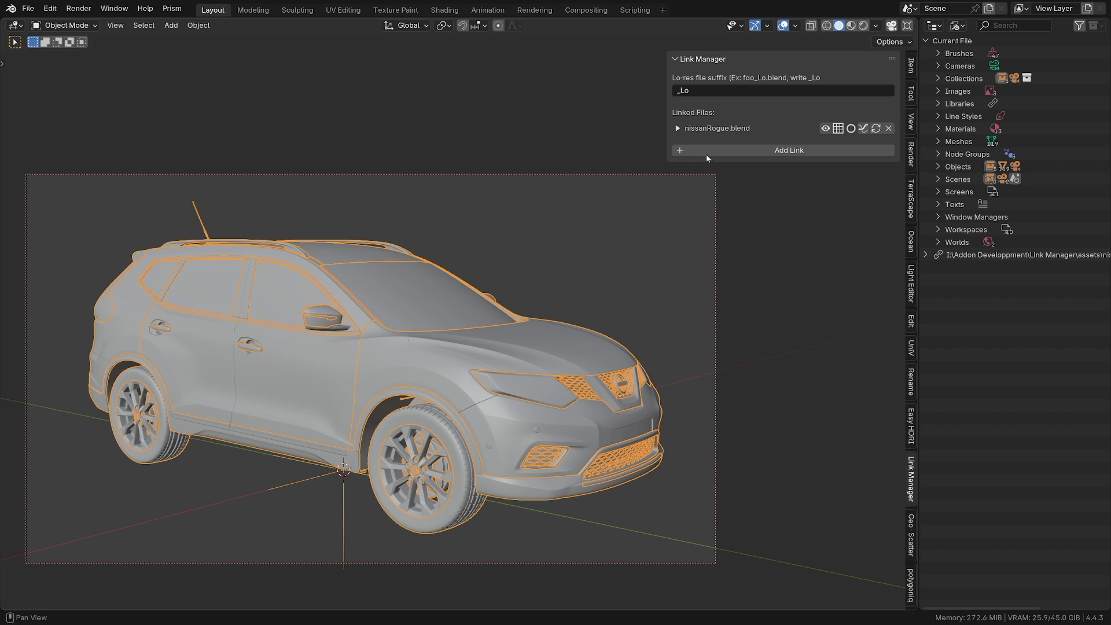
left_click(677, 128)
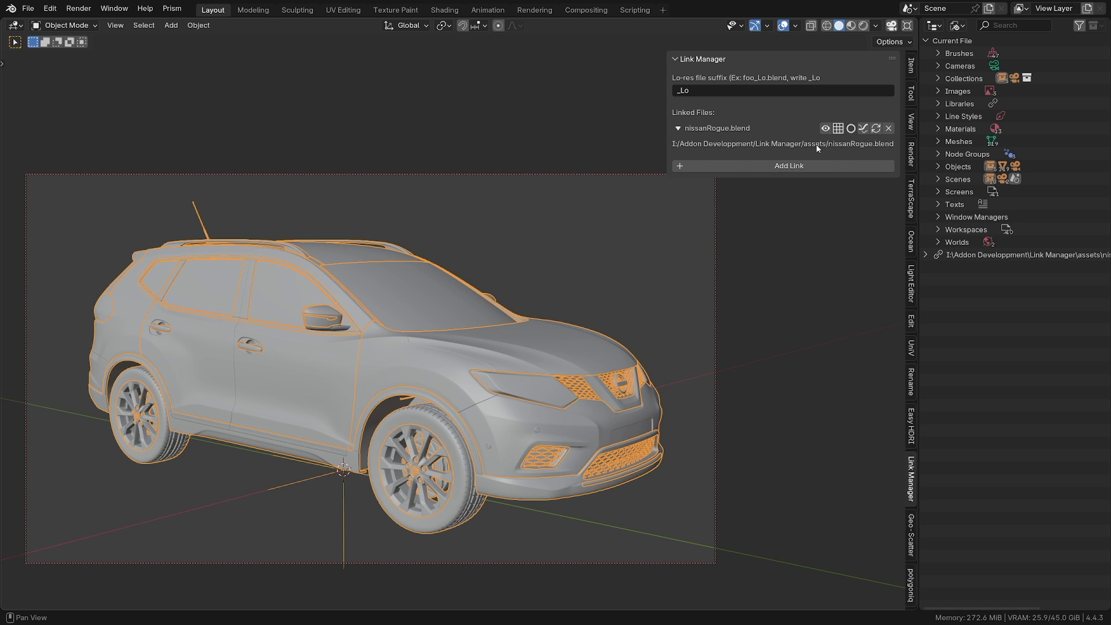
left_click(678, 128)
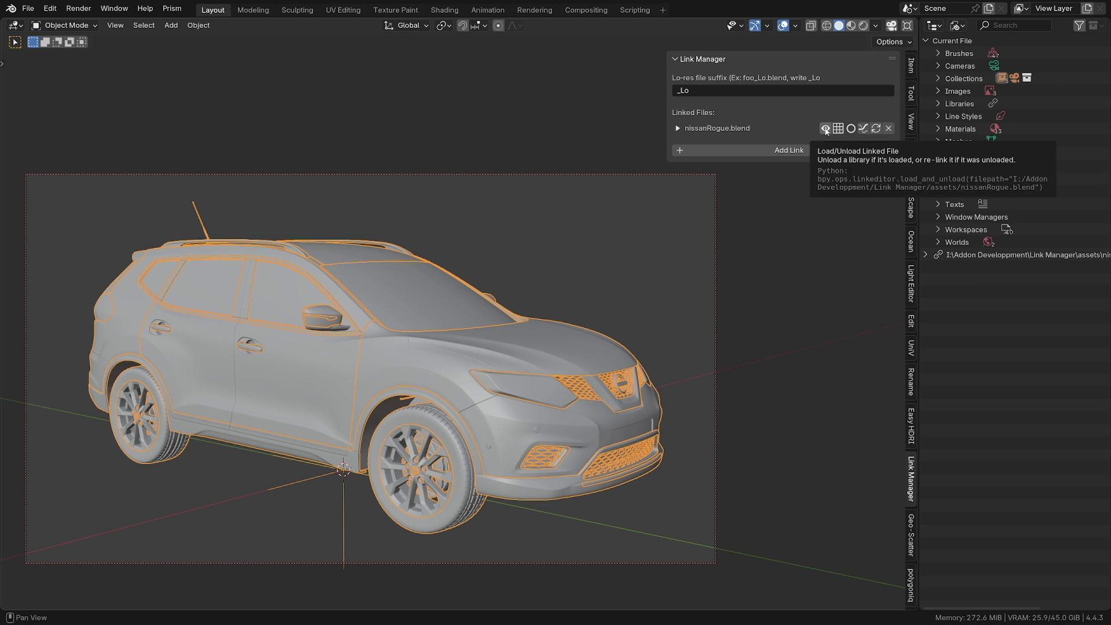
left_click(826, 131)
left_click(826, 129)
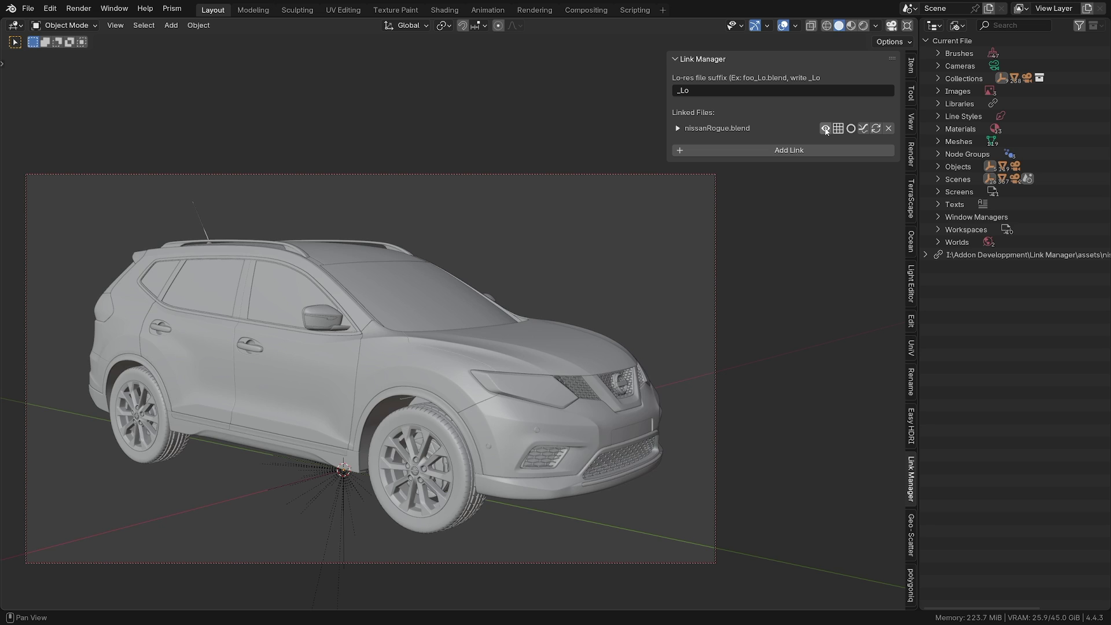
left_click(826, 129)
left_click(826, 130)
Toggle the linked car between hi-res and low-res, then swap in nissanRogue_Lo.blend
left_click(838, 128)
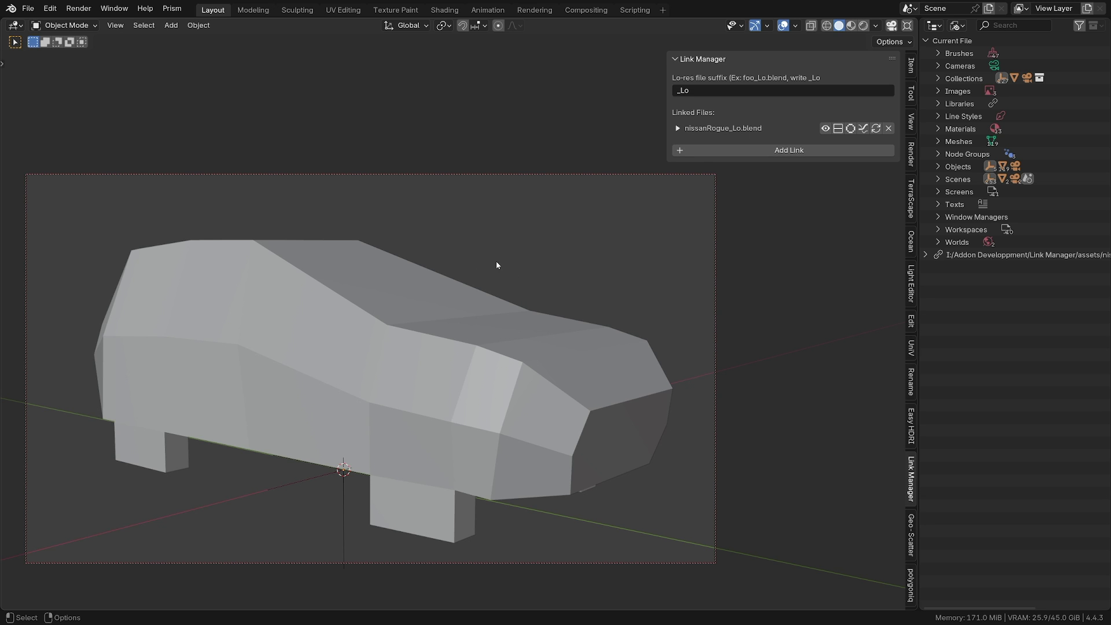
left_click(841, 128)
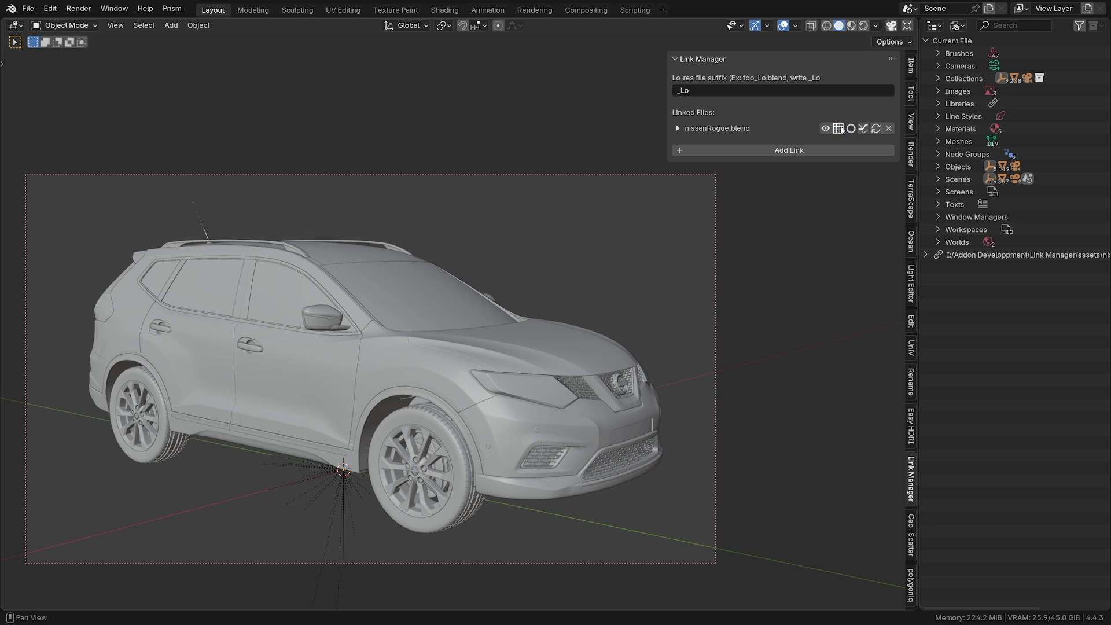
left_click(839, 128)
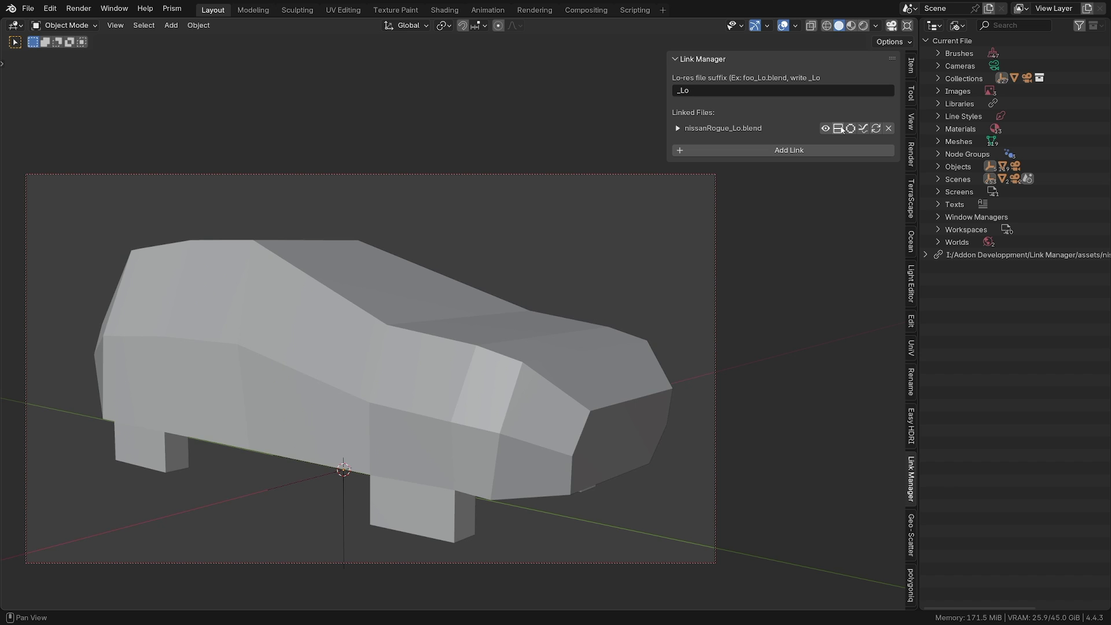
left_click(840, 129)
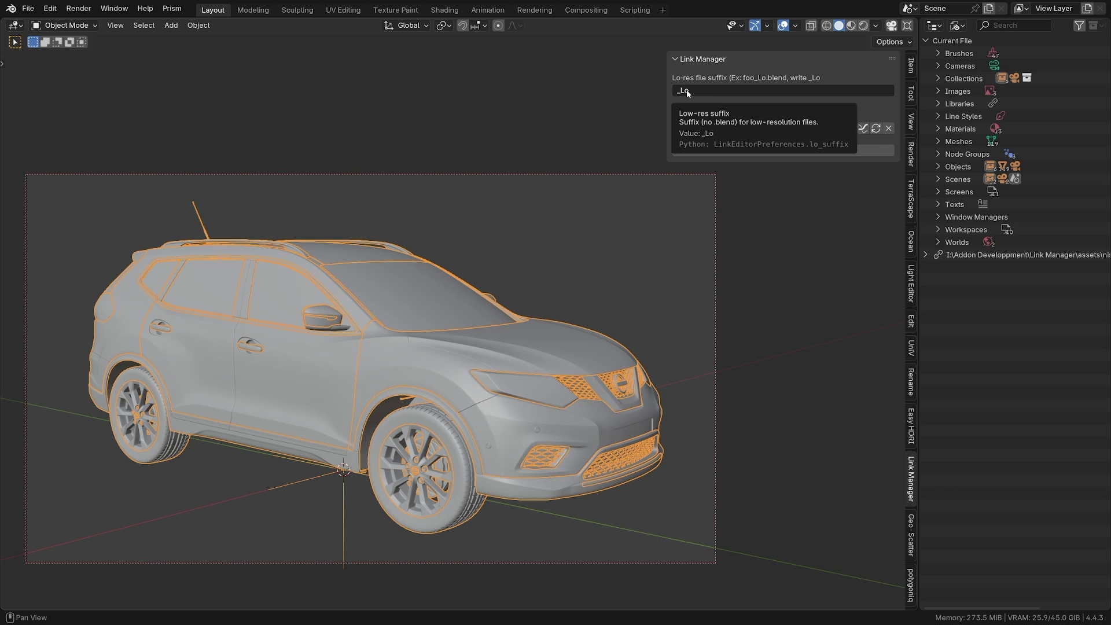
left_click(838, 128)
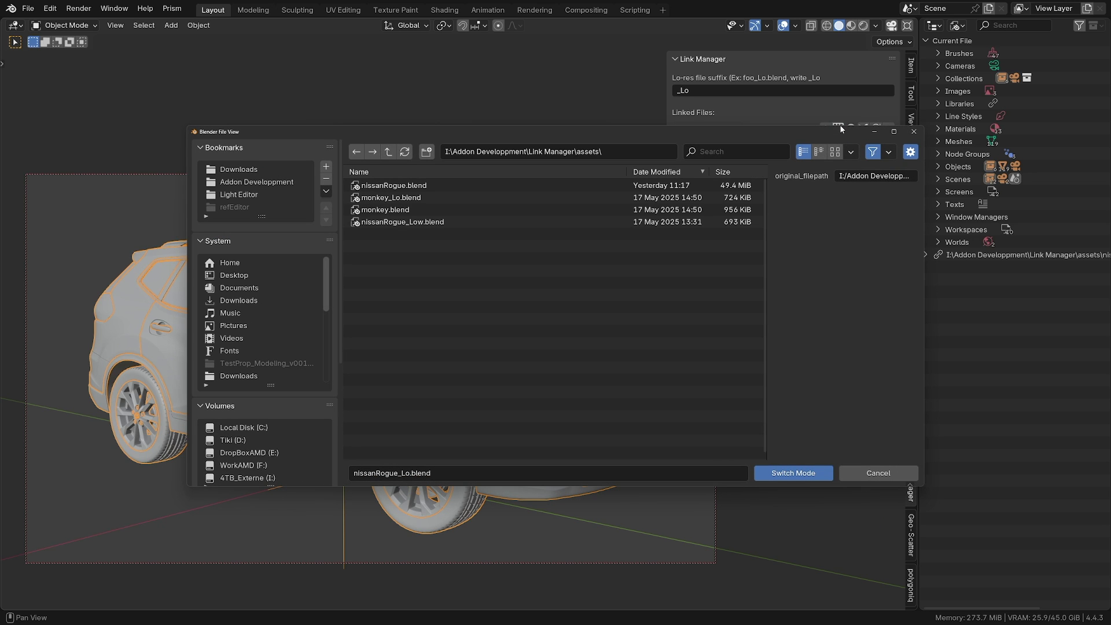
double_click(385, 222)
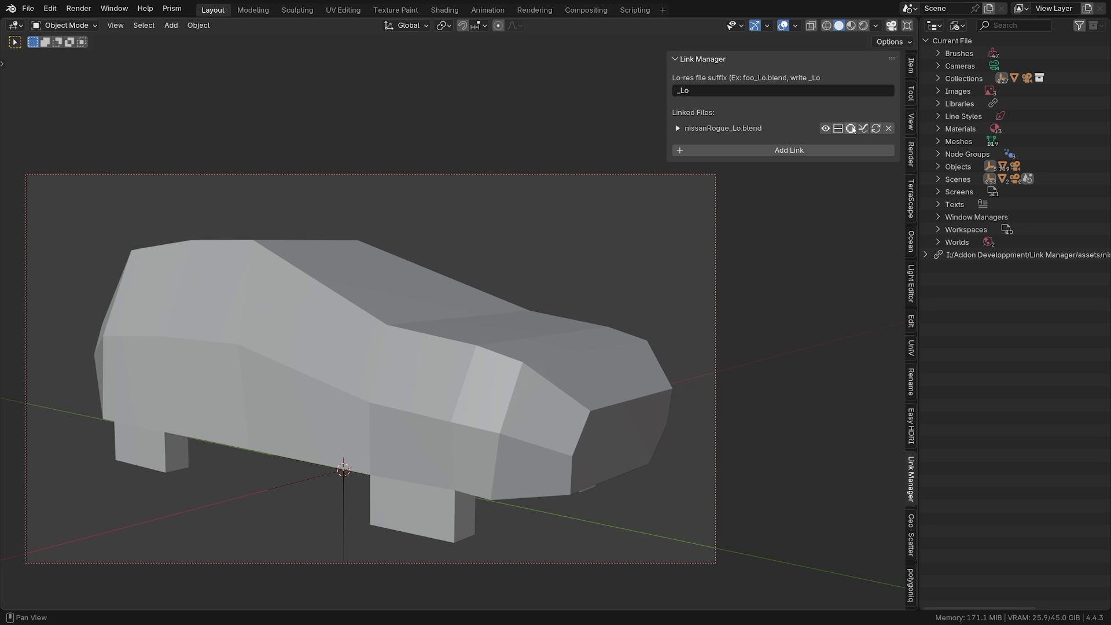
Render an image of the scene showing the low-res proxy car
left_click(78, 8)
left_click(98, 21)
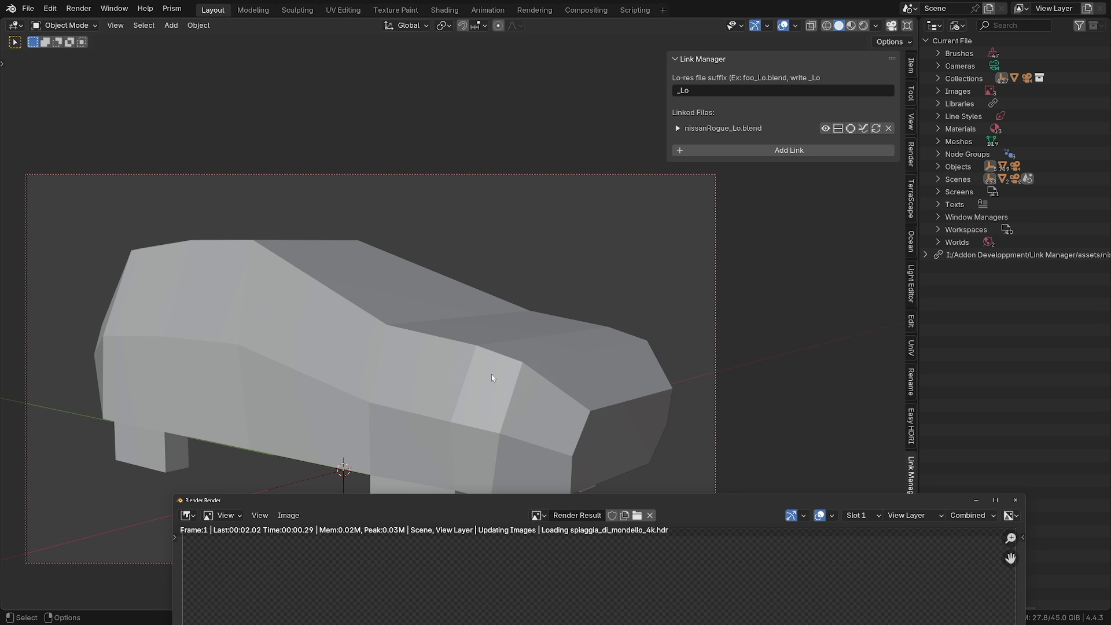
left_click_drag(584, 509, 583, 437)
Enable hi-res rendering for the linked car and render again to get the detailed Nissan
left_click(850, 128)
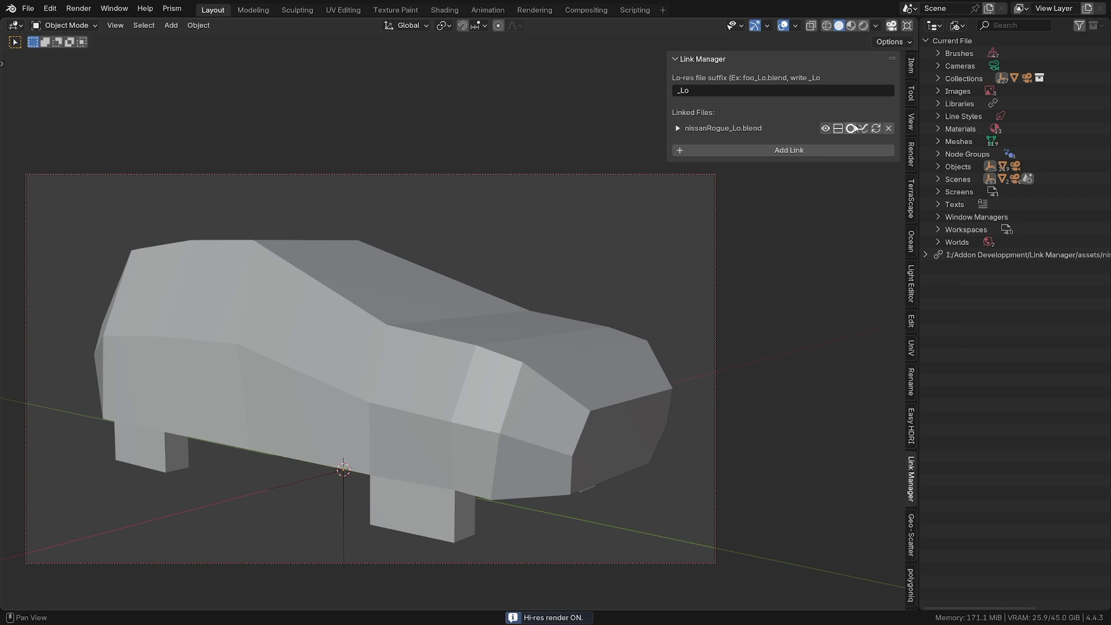
left_click(81, 9)
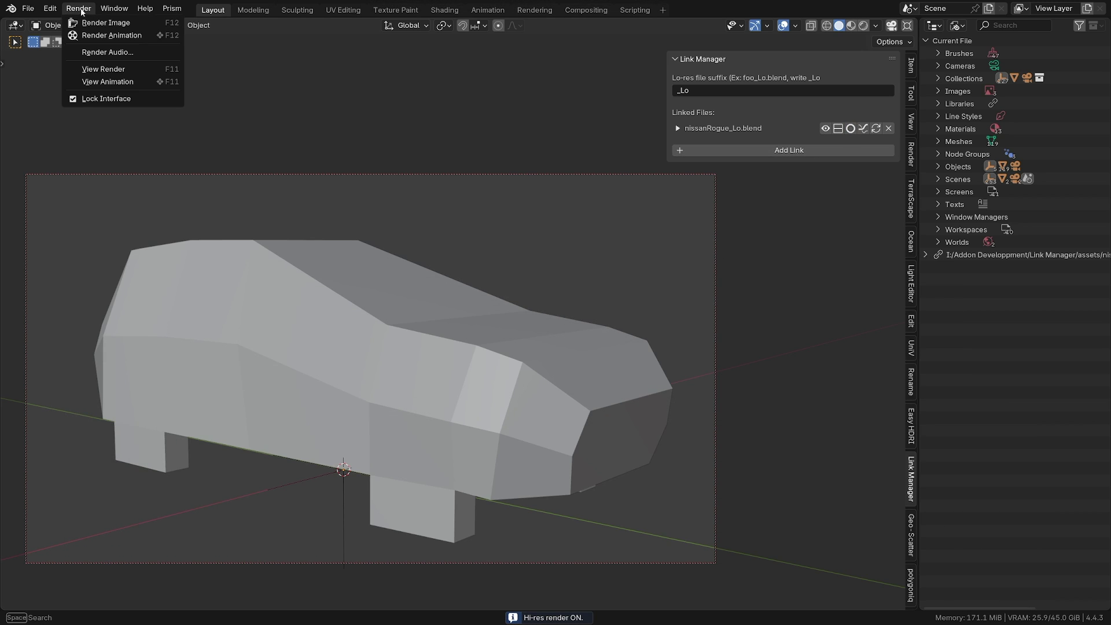
left_click(92, 23)
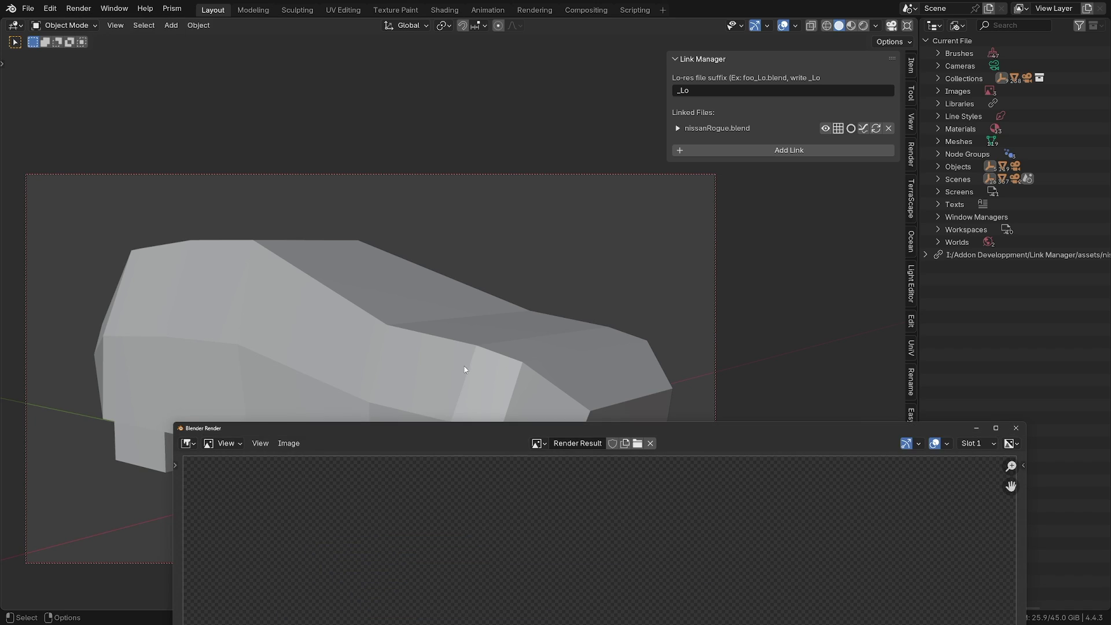
left_click_drag(474, 434, 380, 143)
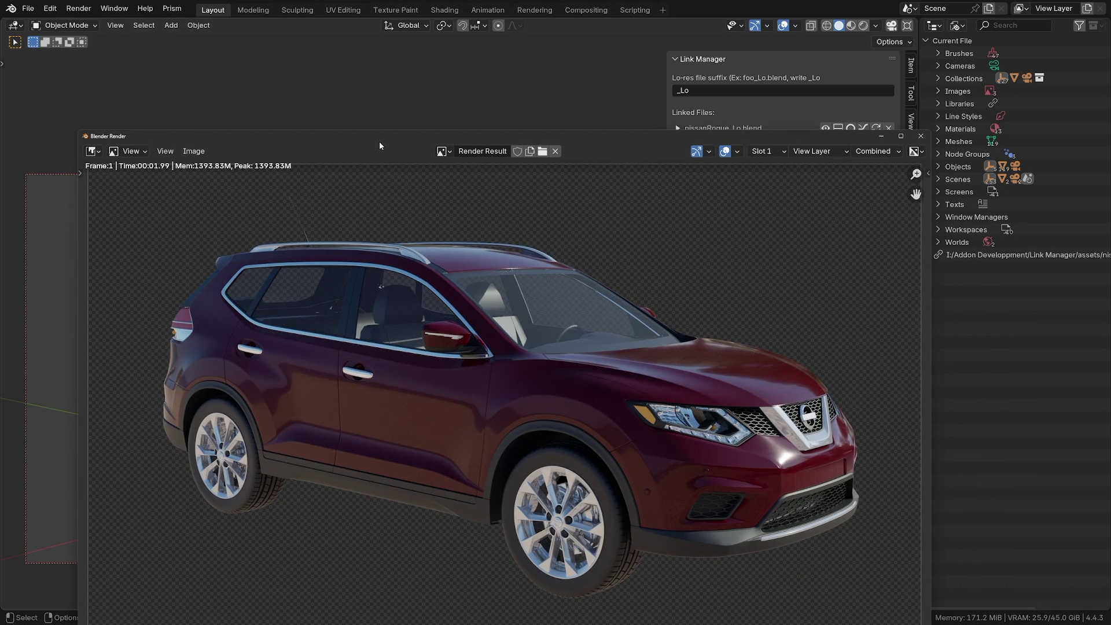
left_click_drag(379, 144, 474, 478)
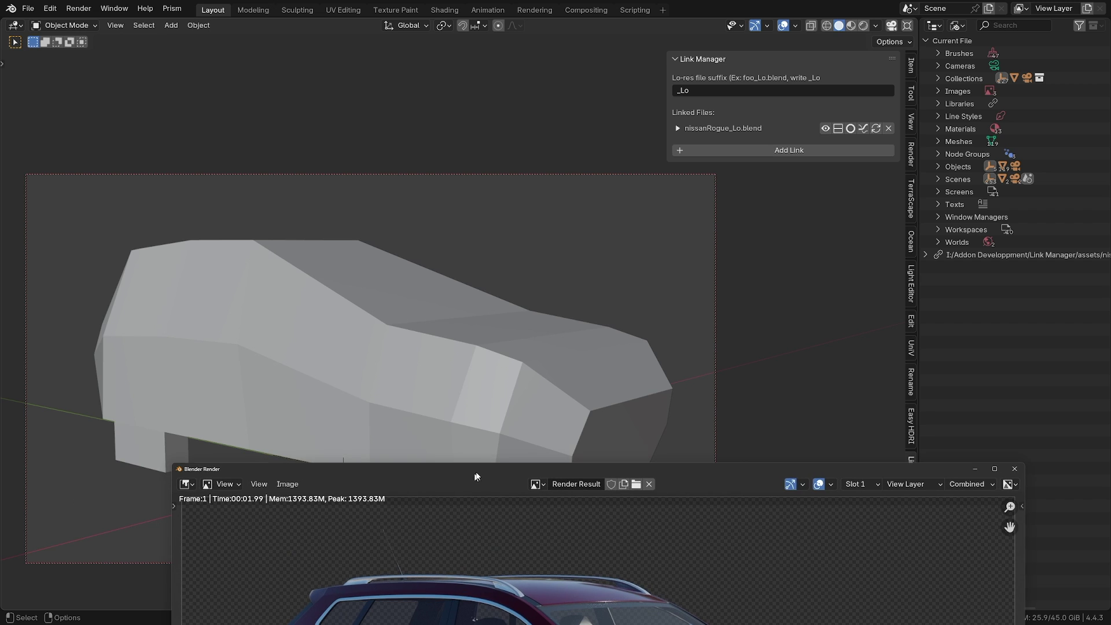
Remove the low-res car link and link Suzanne from monkey.blend's Object folder
left_click(889, 128)
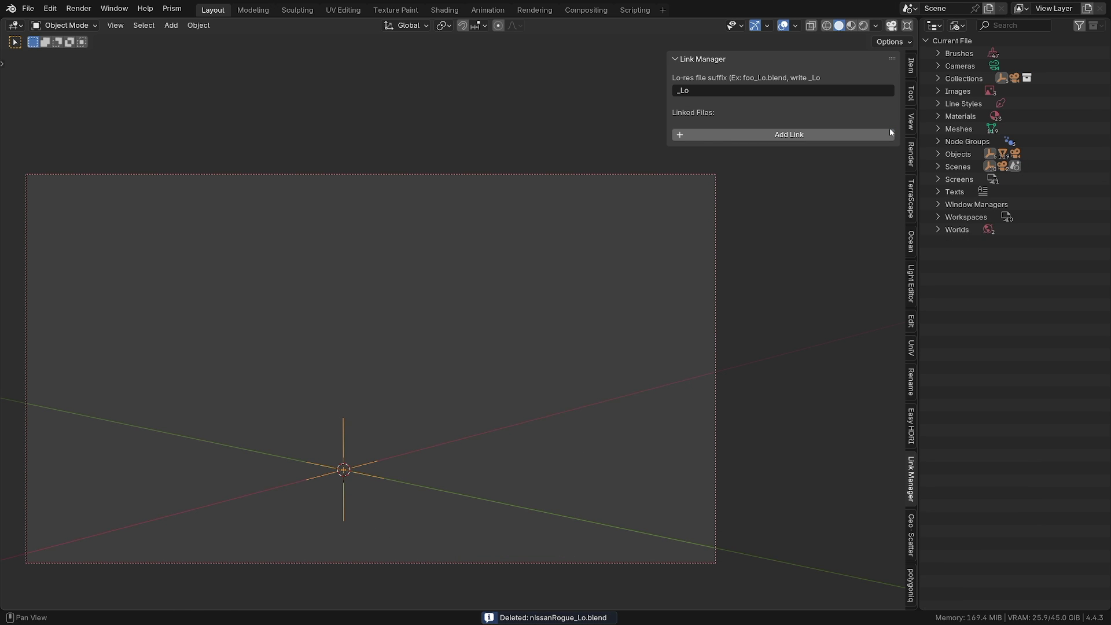
left_click(890, 135)
double_click(376, 210)
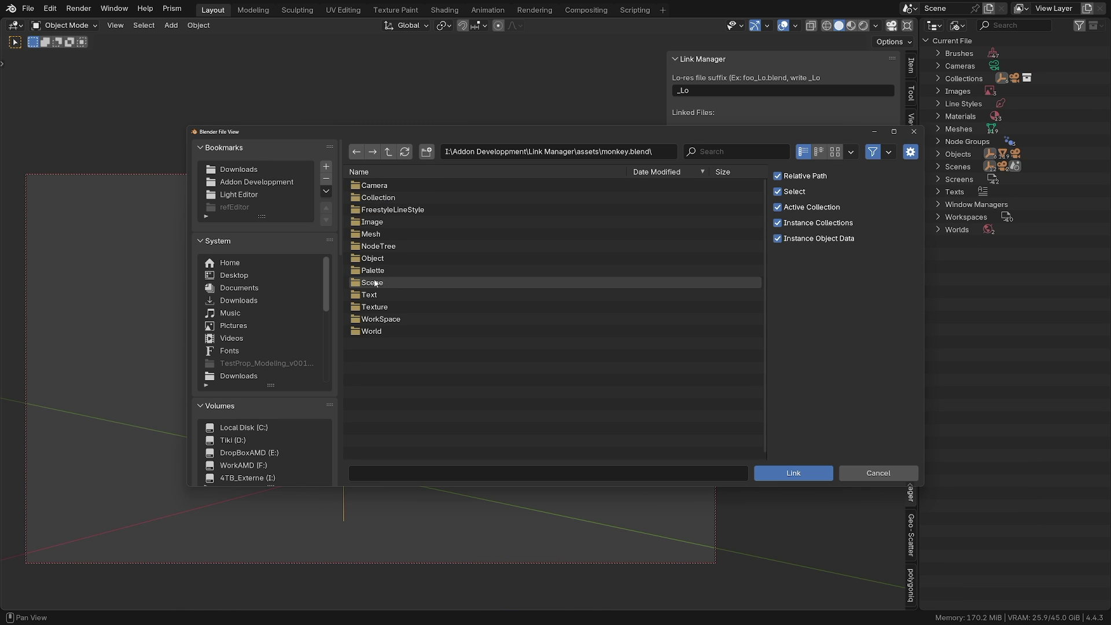
double_click(373, 258)
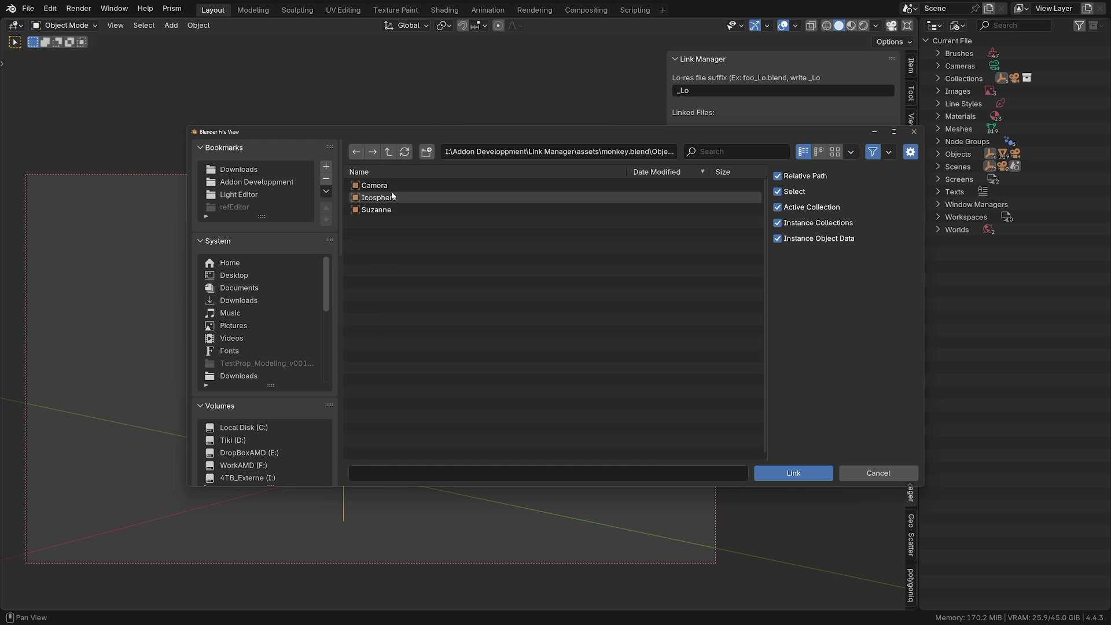
double_click(377, 210)
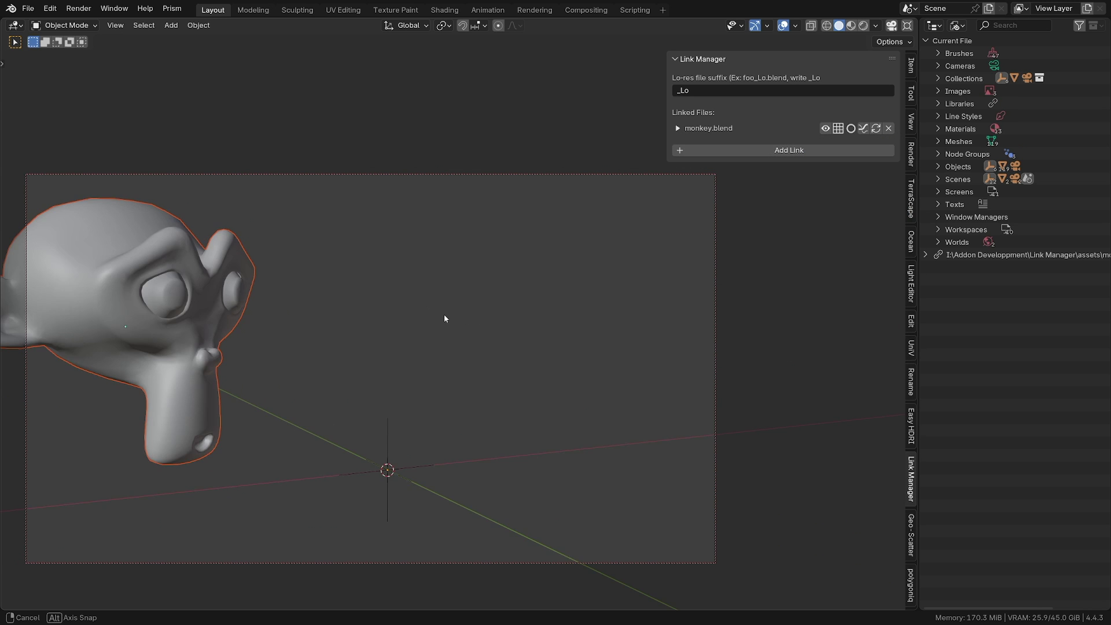
middle_click_drag(444, 319, 362, 282)
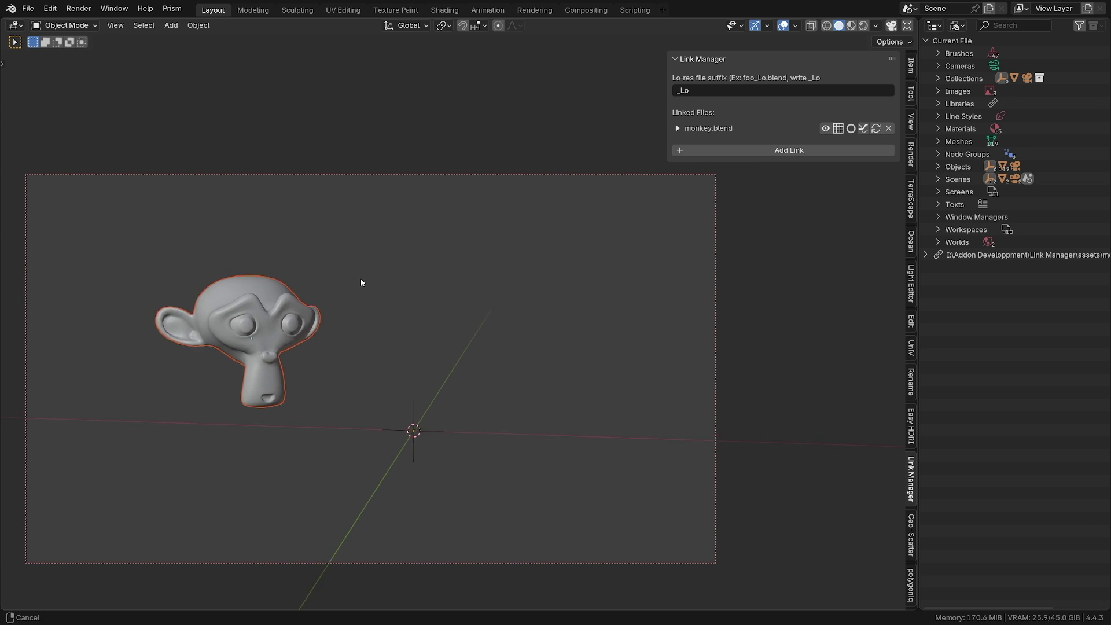
Link the Icosphere from monkey.blend and switch it to low-res
left_click(752, 150)
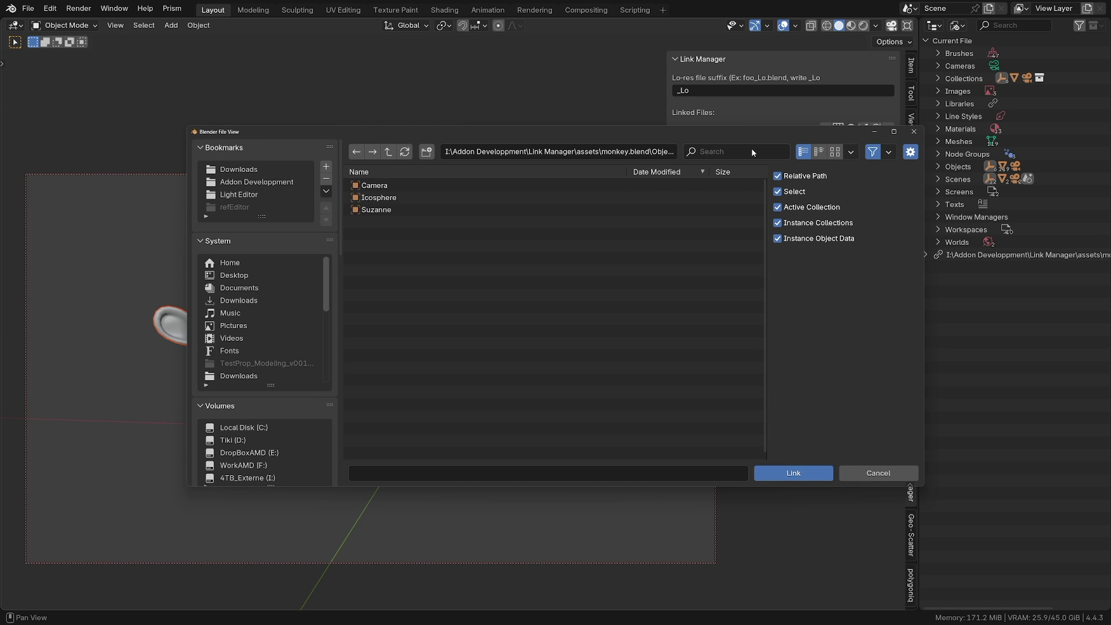
double_click(379, 197)
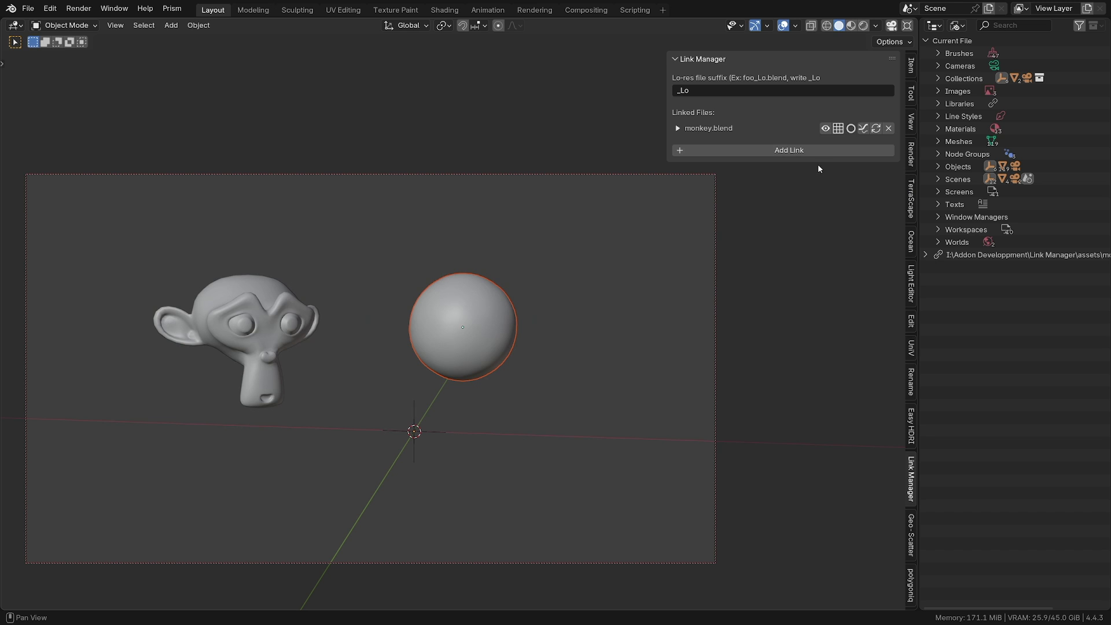
left_click(838, 128)
Return the Icosphere to full resolution, delete it, and clear the selection in the car scene
left_click(838, 129)
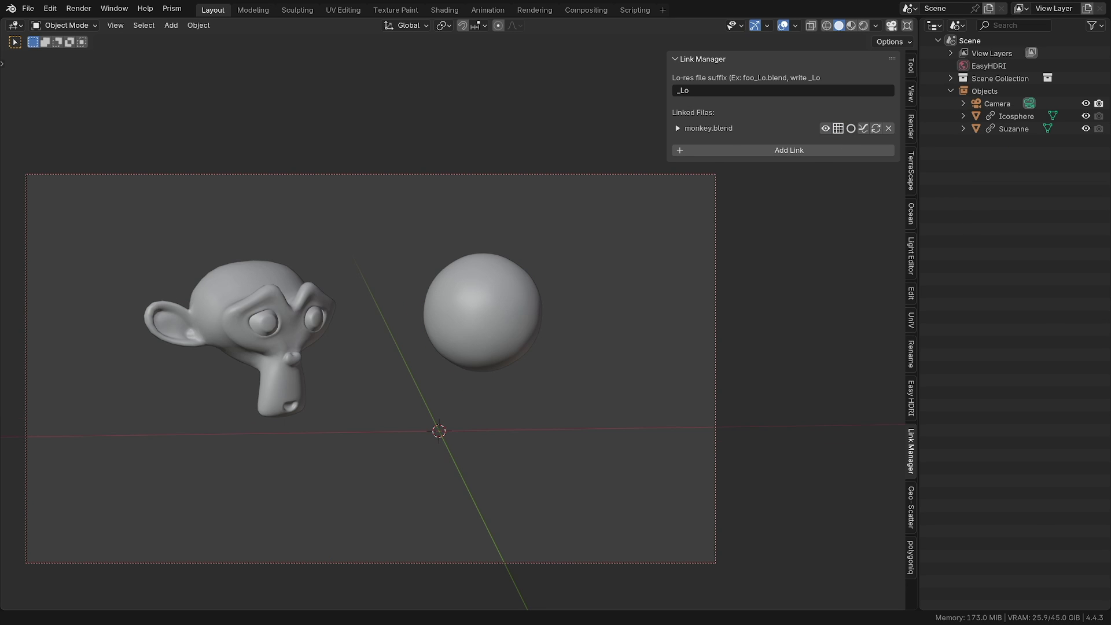
left_click(1003, 116)
right_click(1004, 115)
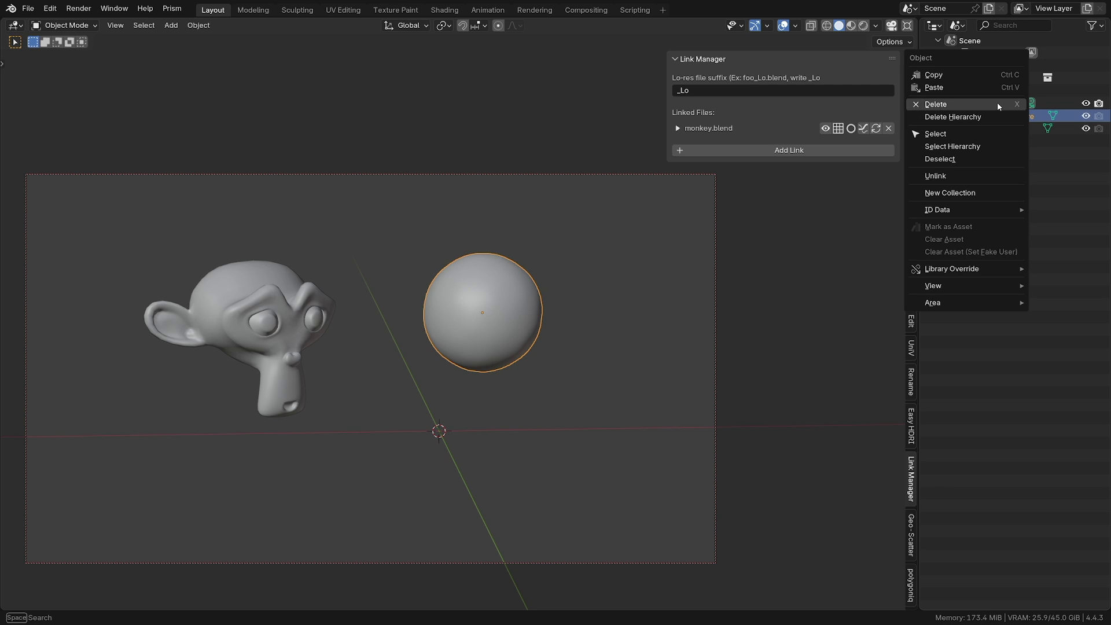
left_click(998, 103)
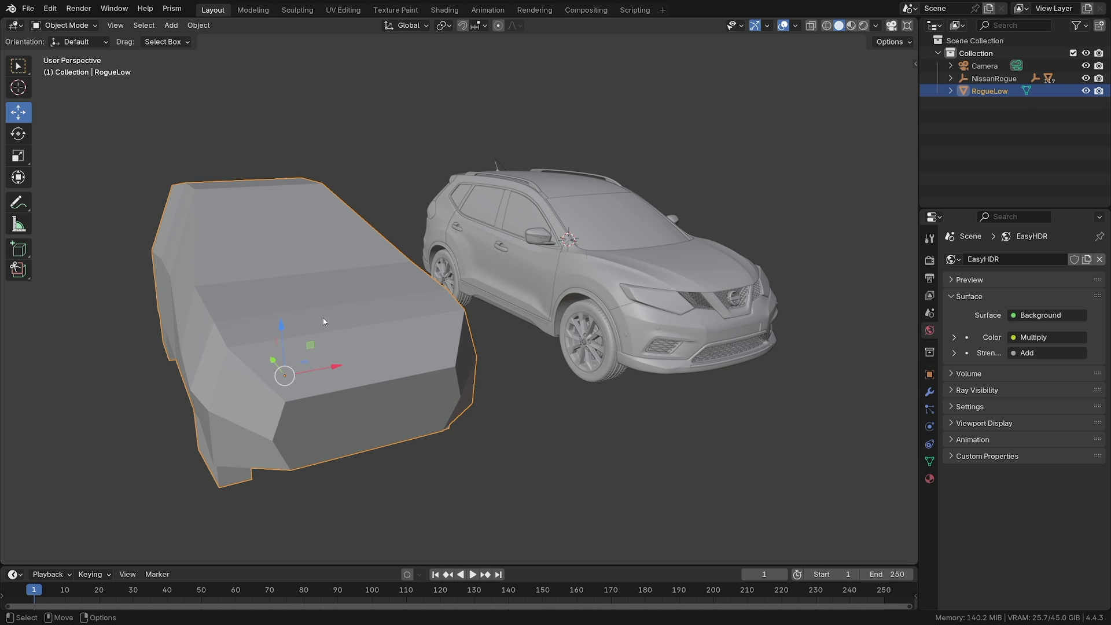
left_click(403, 144)
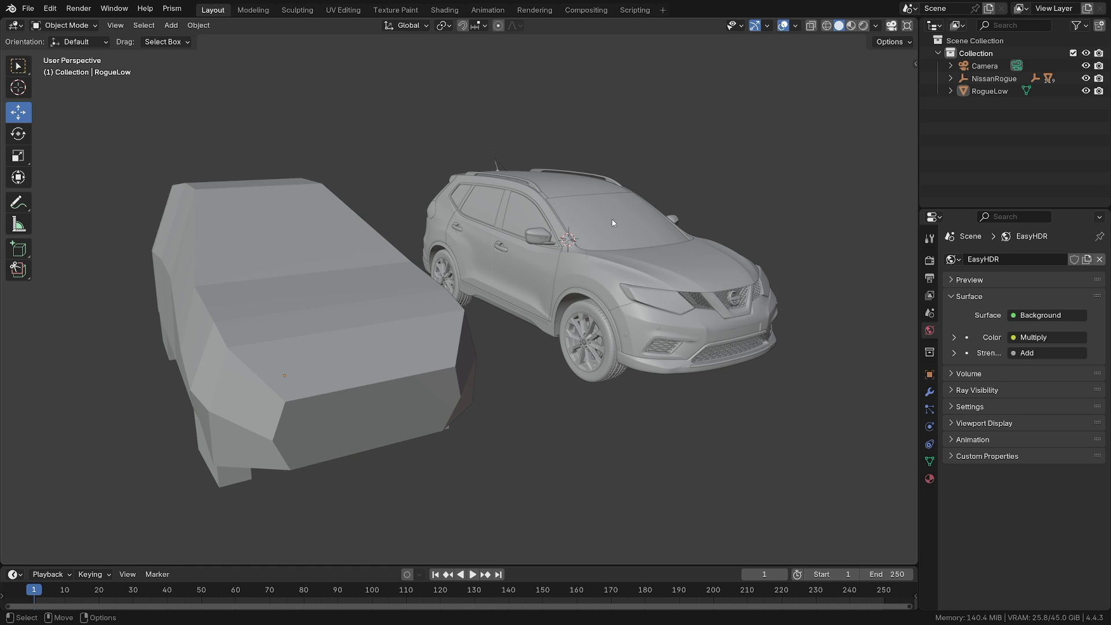
Select RogueLow, then NissanRogue, and expand NissanRogue's hierarchy to list its child meshes
left_click(315, 225)
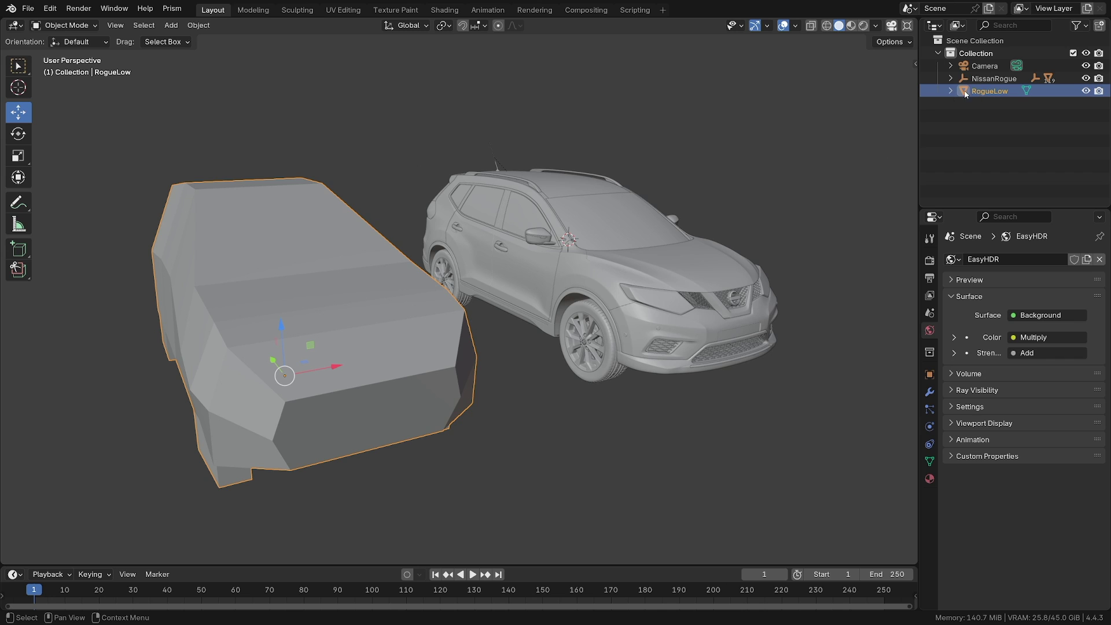
left_click(565, 239)
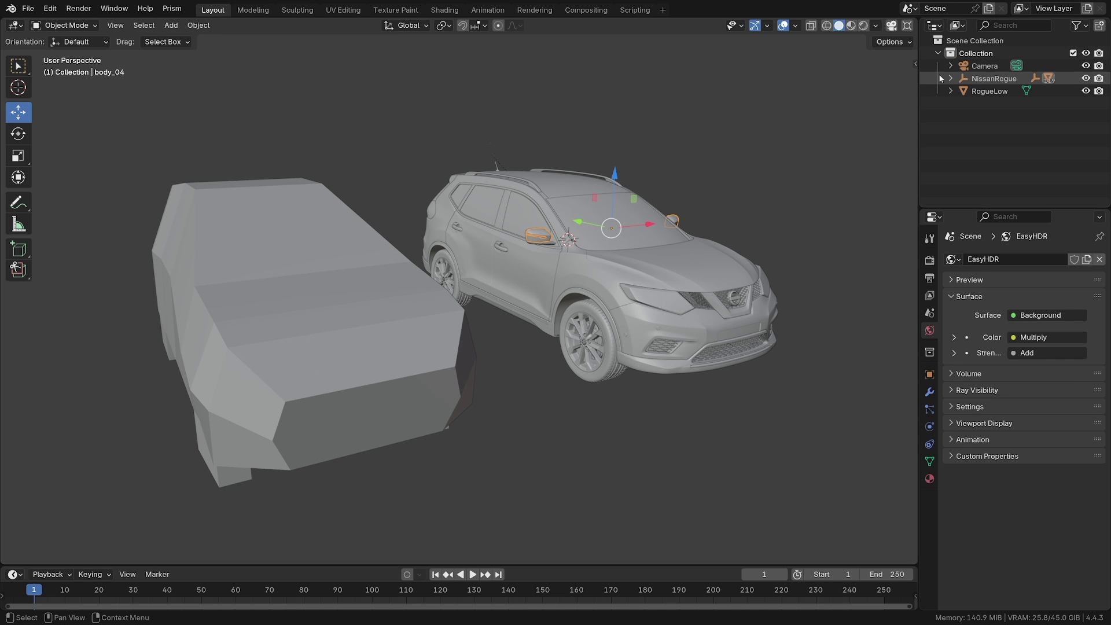
left_click(963, 78)
left_click(951, 78)
scroll(1012, 181, "down", 3)
scroll(1011, 181, "down", 6)
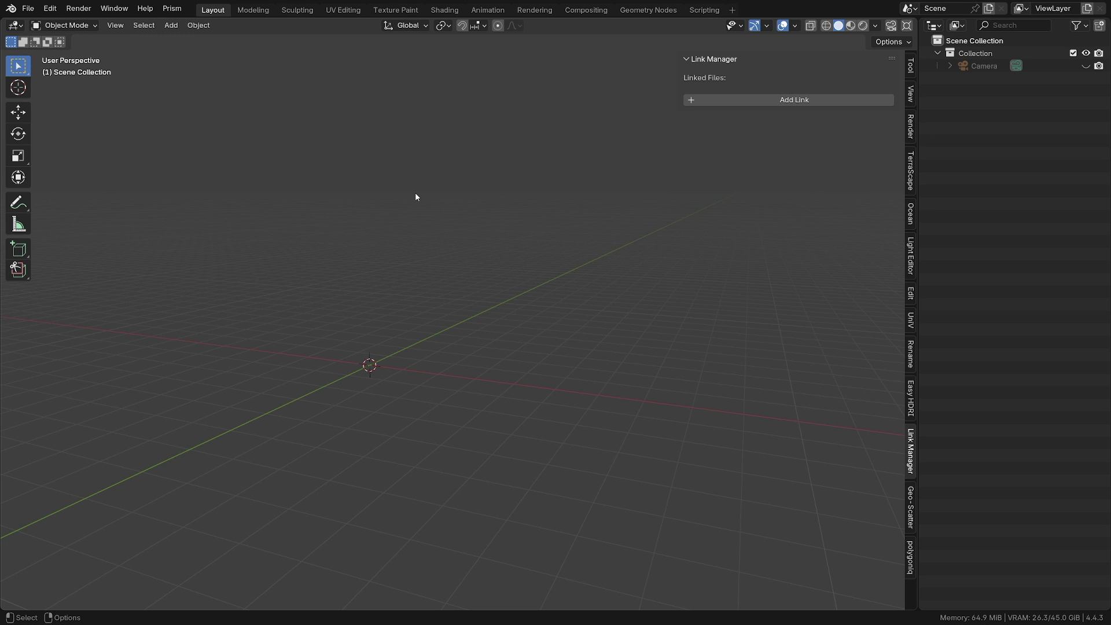
Link the nissan collection from nissanRogue.blend as an instance
left_click(731, 102)
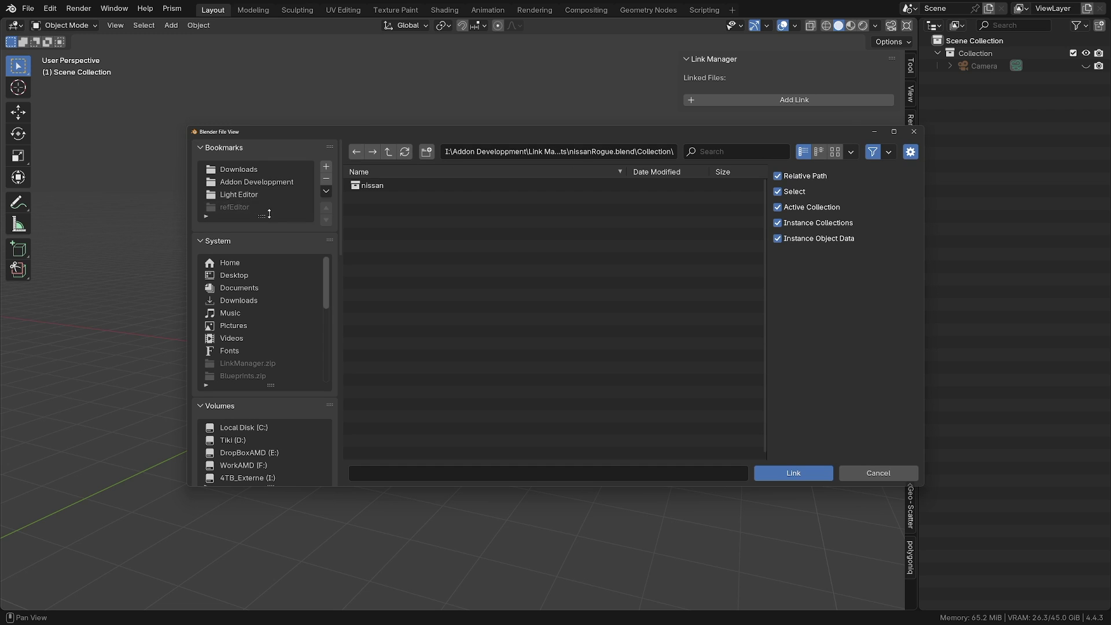
left_click(379, 185)
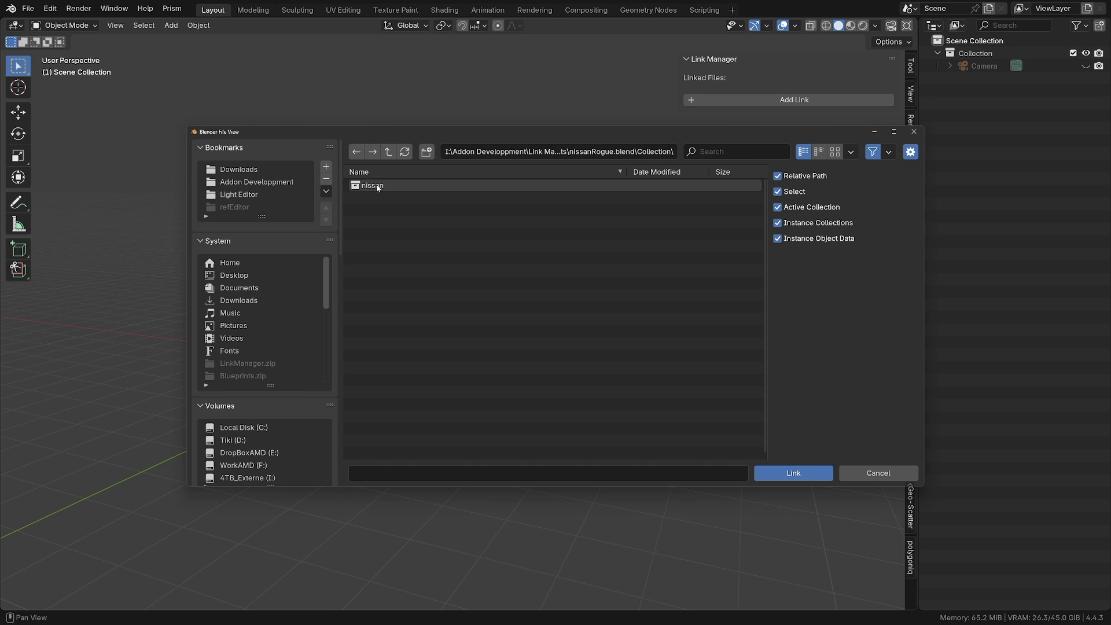
left_click(793, 473)
Move the nissan instance up and left, then remove the link and reopen the link browser
key("shift+space")
key("g")
left_click_drag(371, 364, 323, 345)
left_click(888, 94)
left_click(825, 103)
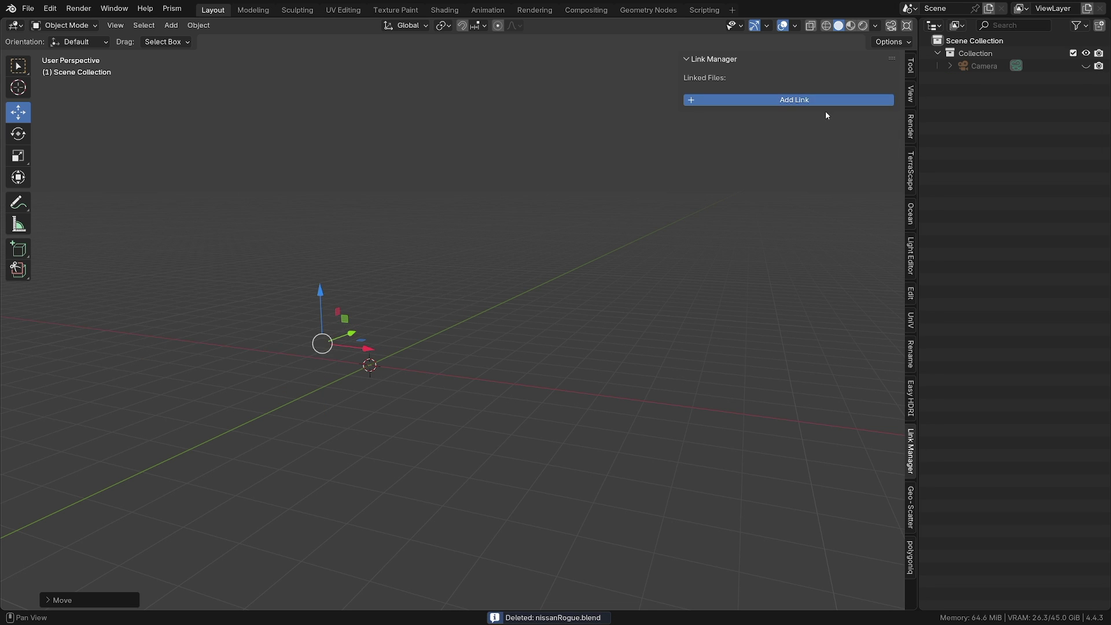
Link the nissan collection with Instance Collections turned off
left_click(434, 185)
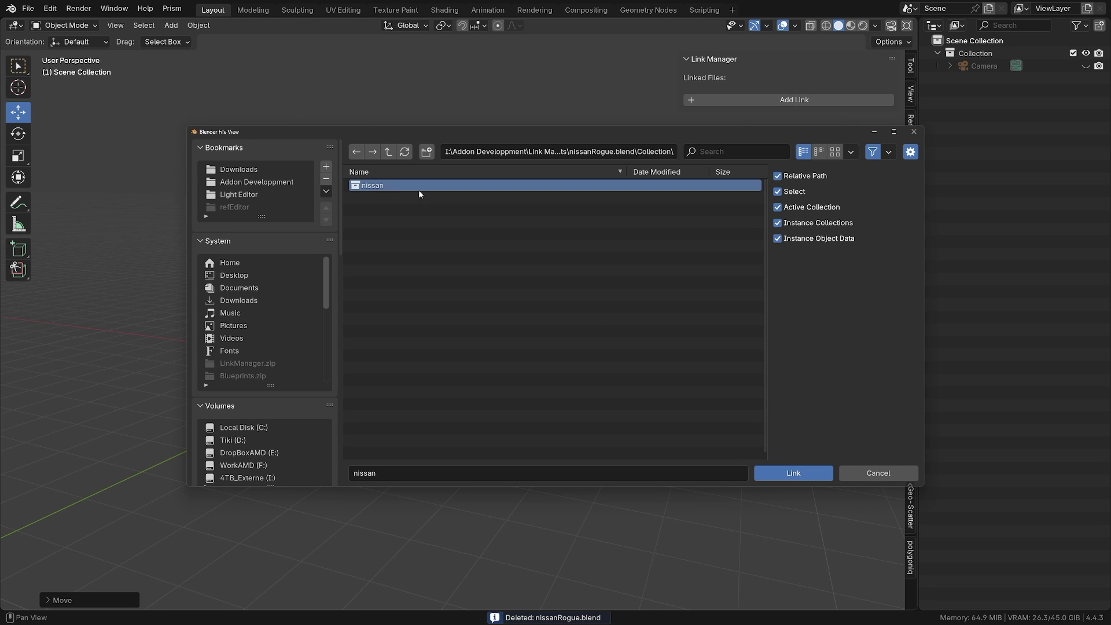
left_click(808, 224)
left_click(793, 474)
Make a library override of NissanRogue and slide the car along the X axis
left_click(938, 78)
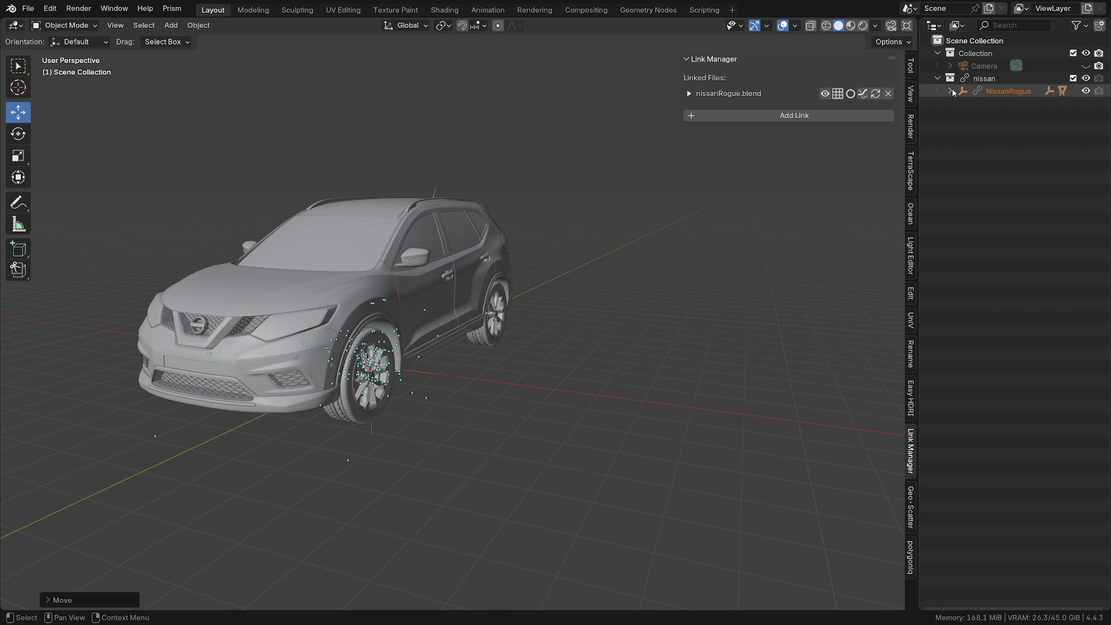
left_click(950, 91)
left_click(984, 90)
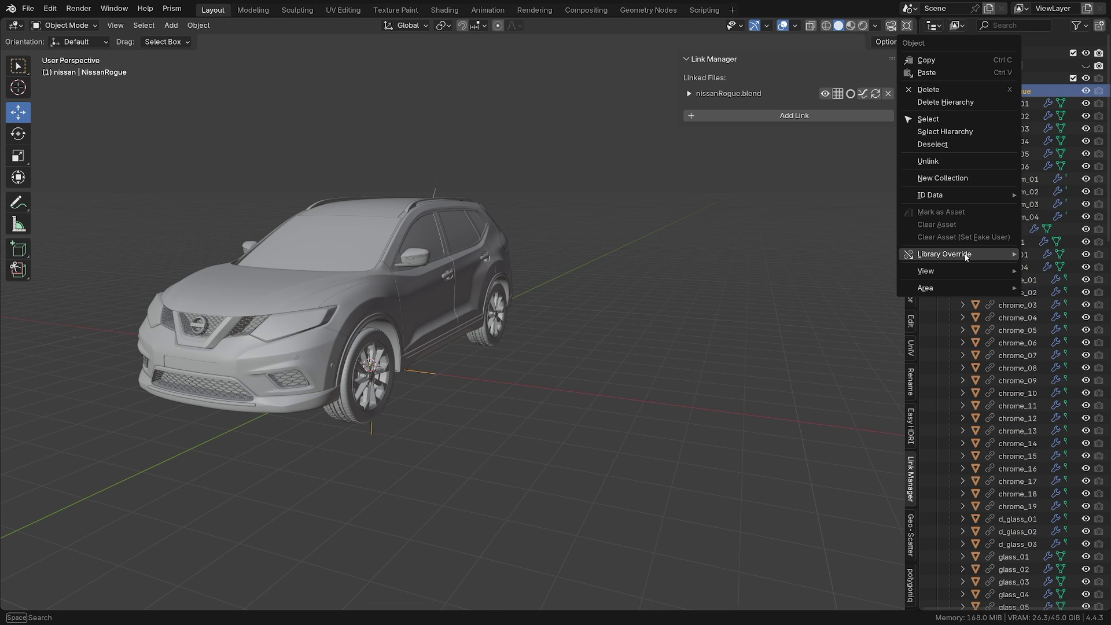
right_click(984, 91)
mouse_move(955, 254)
mouse_move(843, 254)
left_click(929, 253)
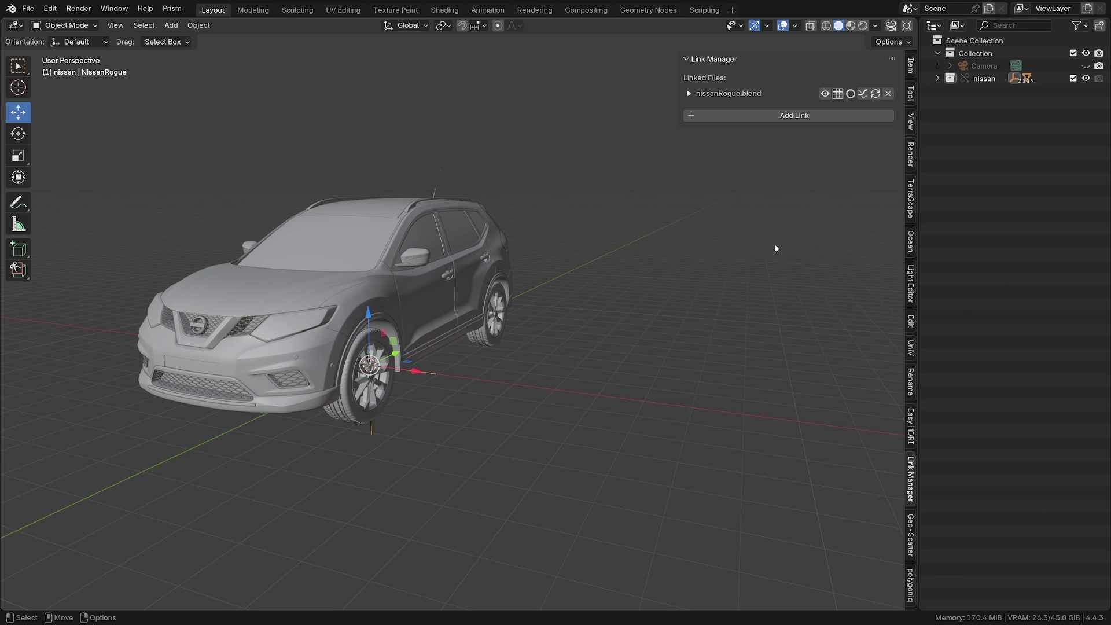
left_click_drag(417, 371, 448, 374)
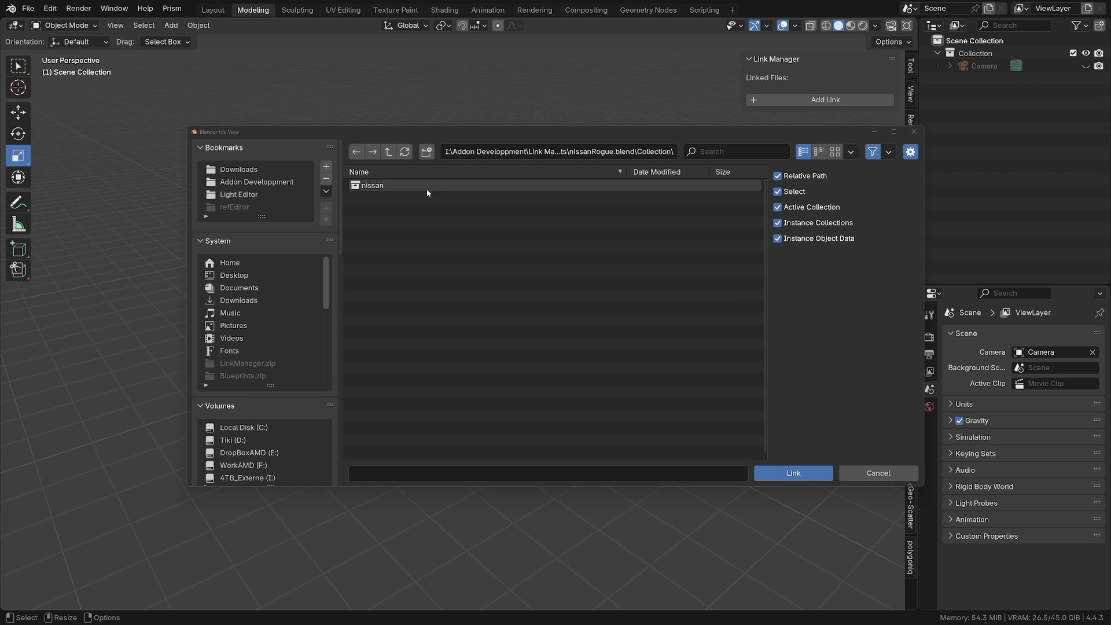
Link the nissan collection as an instance, scale it to 0.647, rotate and move it
left_click(372, 186)
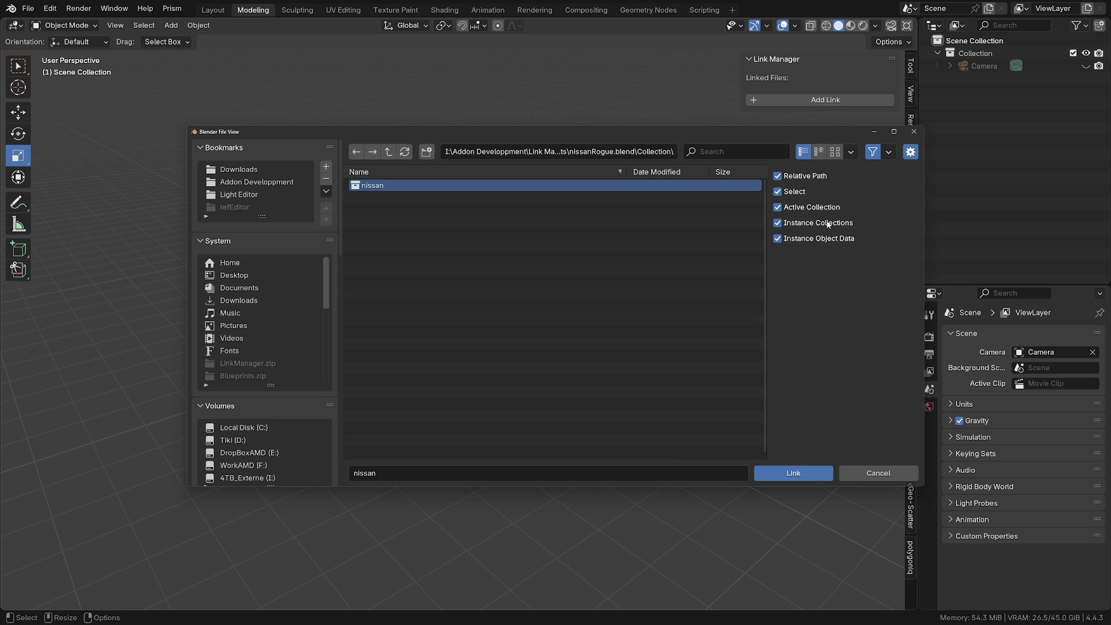
left_click(794, 472)
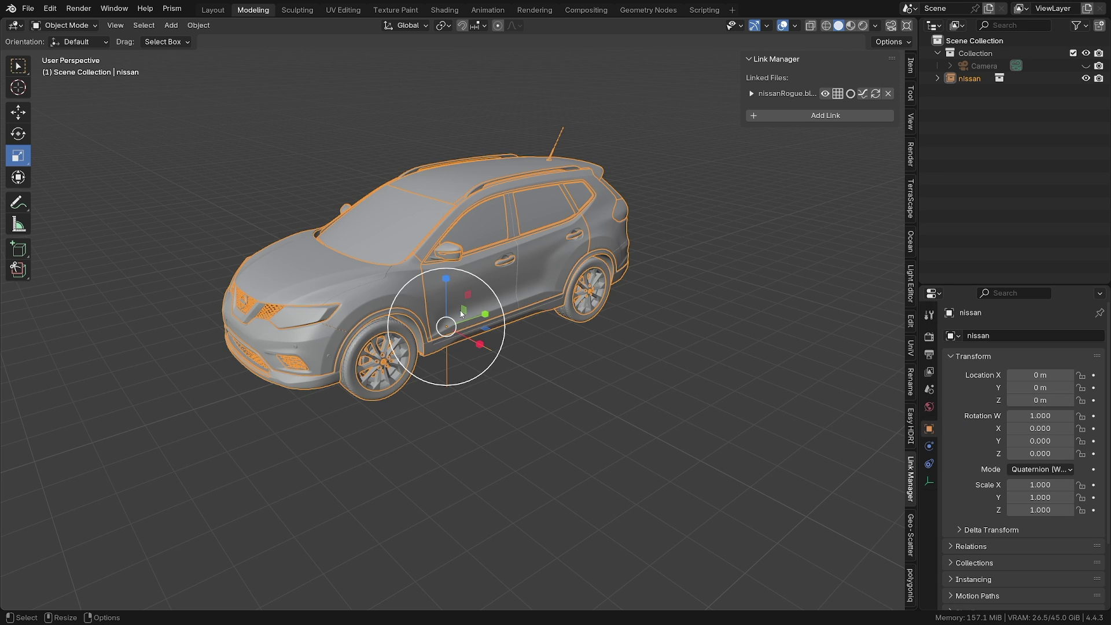
left_click_drag(463, 313, 228, 249)
key("e")
key("w")
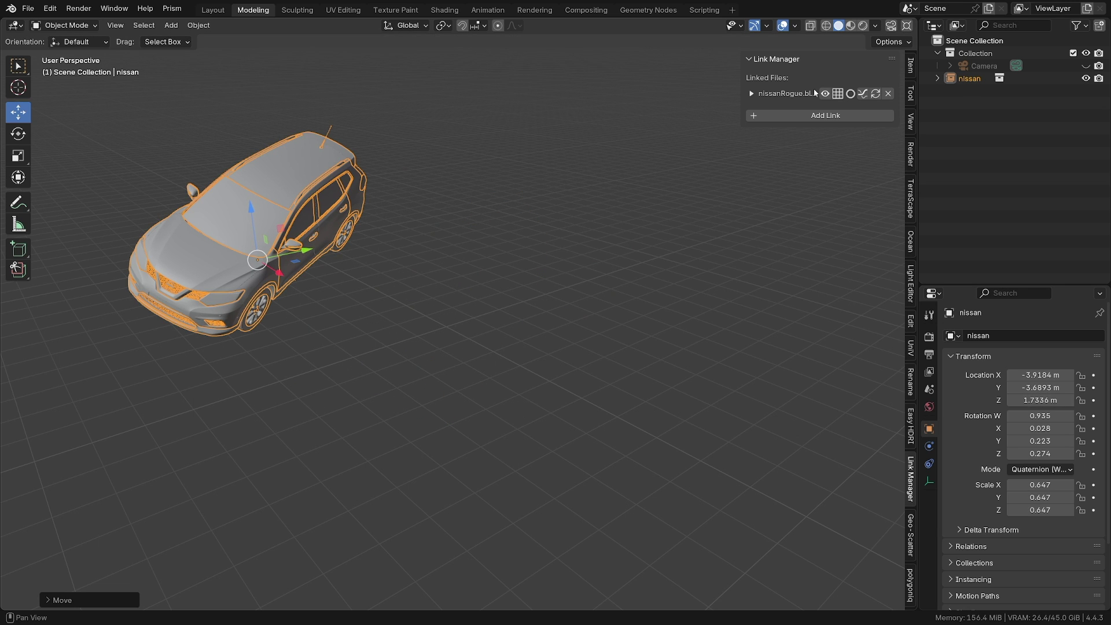
Unload and reload nissanRogue.blend, then swap the car to low-res and back
left_click(826, 94)
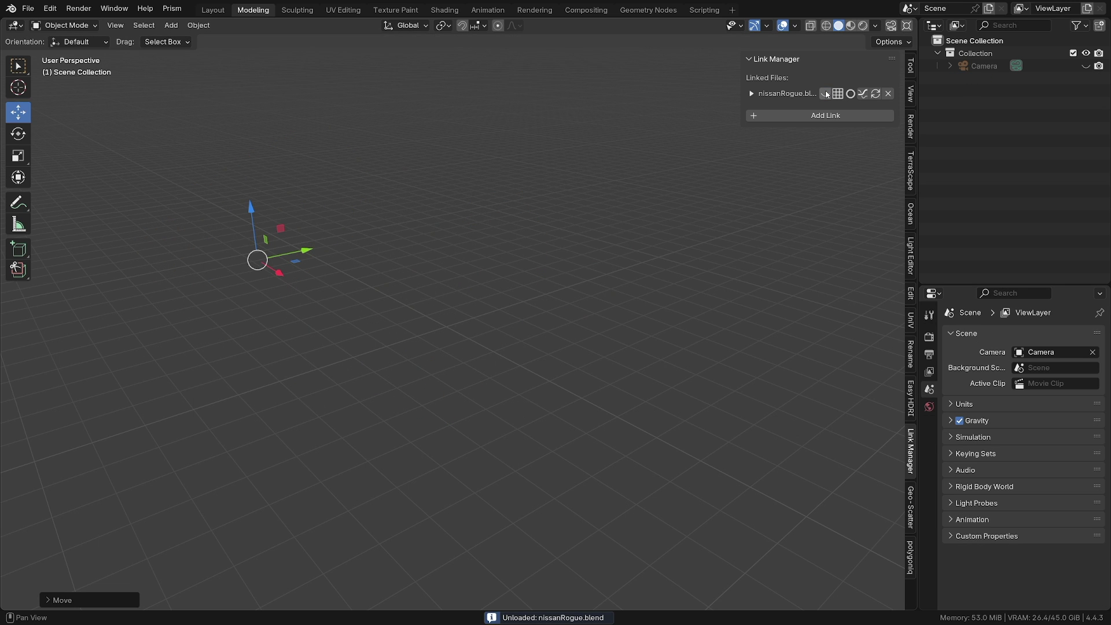
left_click(826, 94)
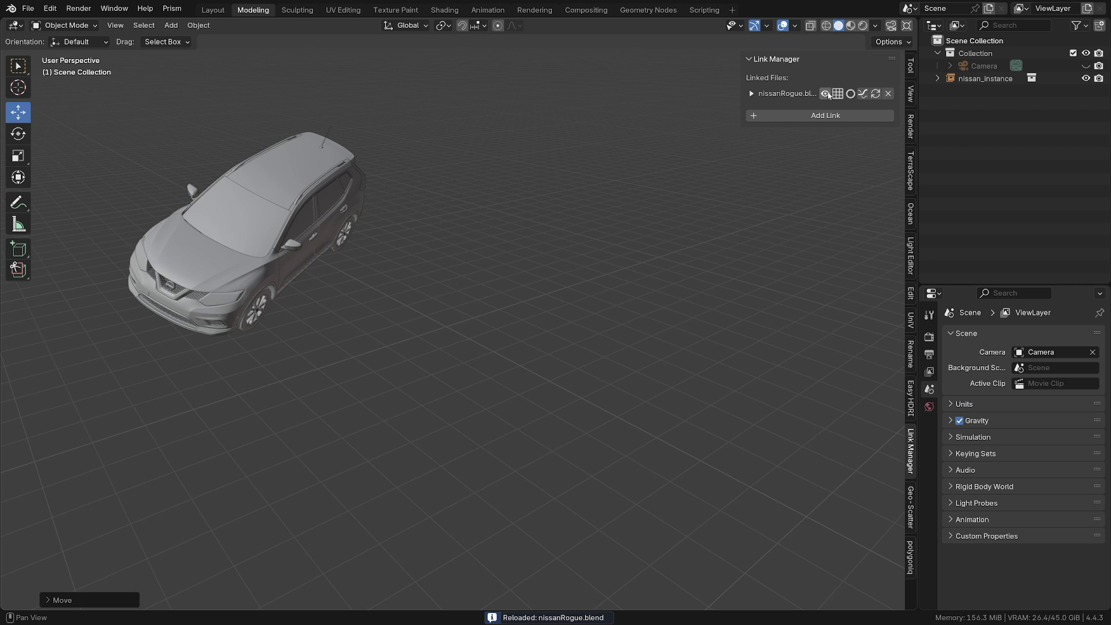
left_click(837, 94)
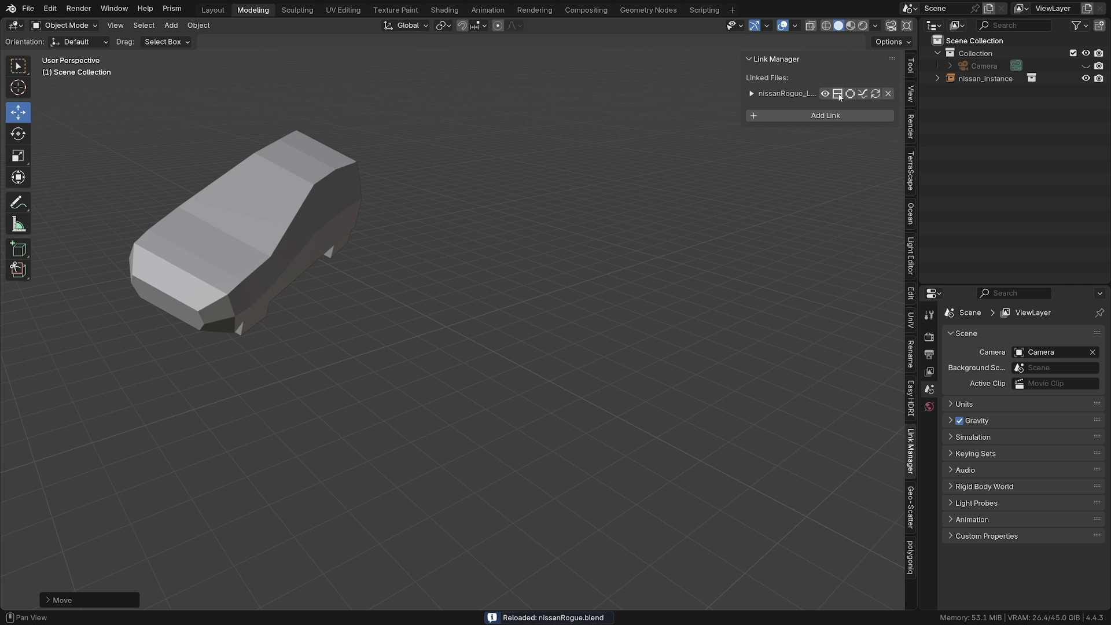
left_click(838, 93)
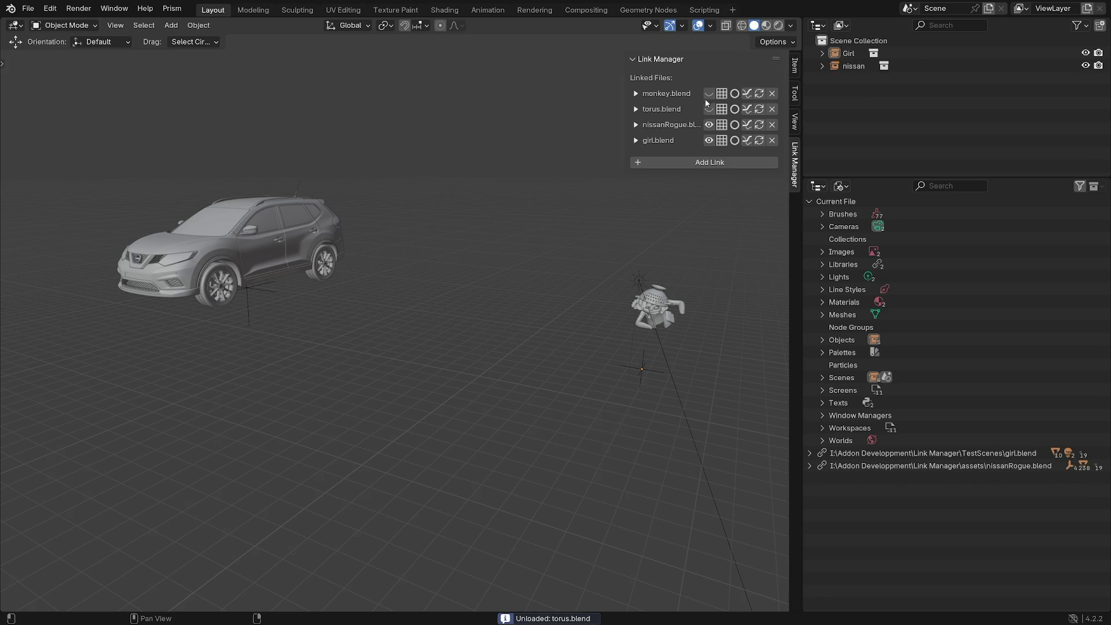
Put the car on its low-res file, reload it, and return the torus to full resolution
left_click(722, 126)
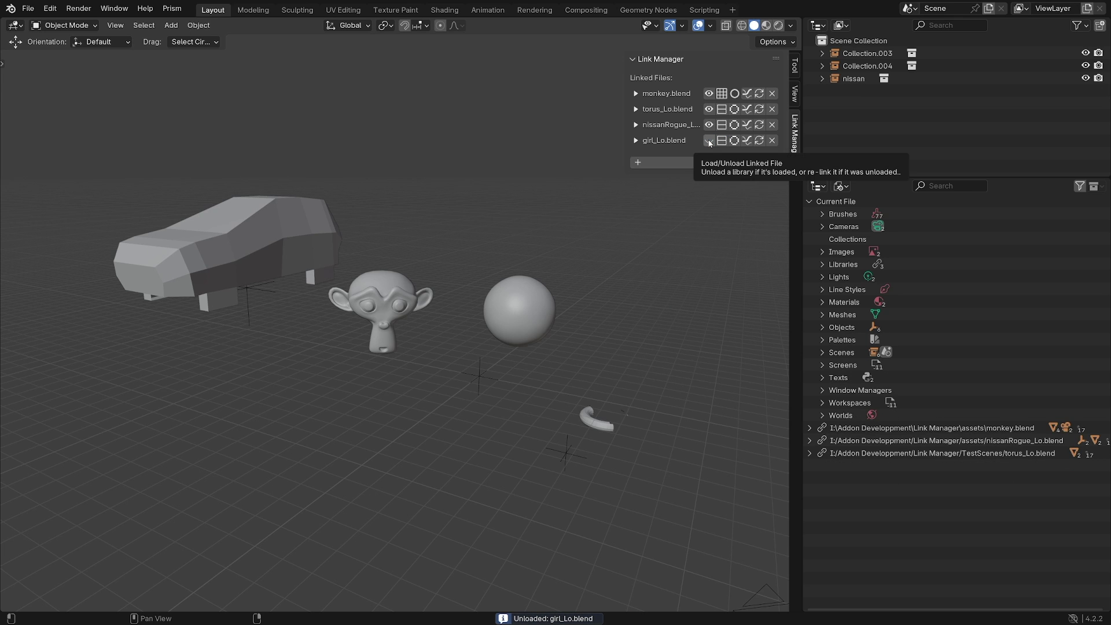
left_click(709, 125)
left_click(722, 109)
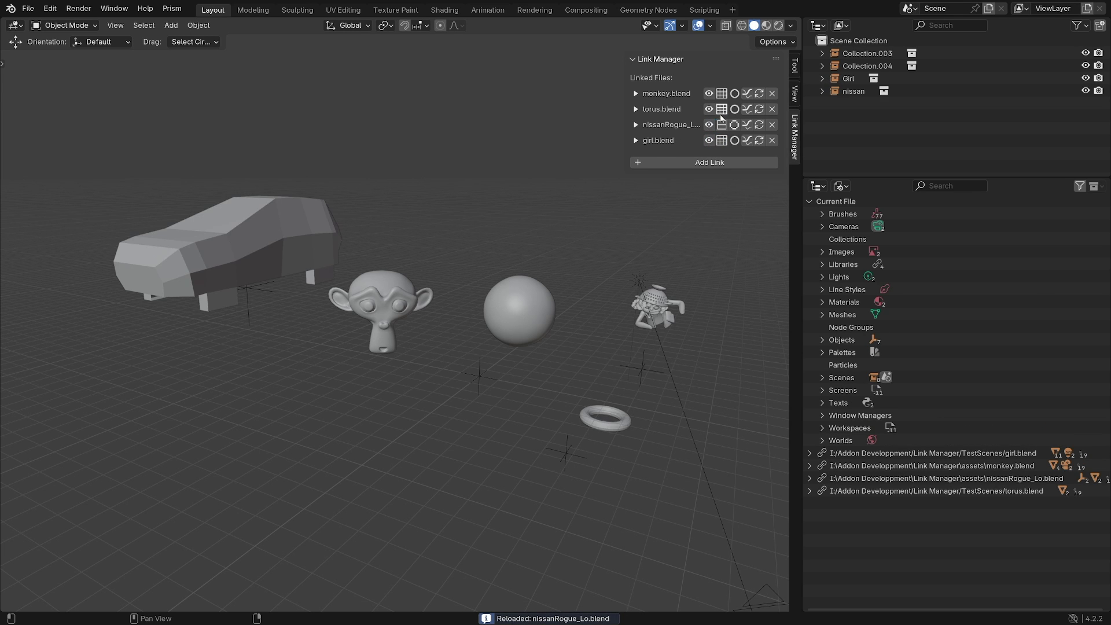